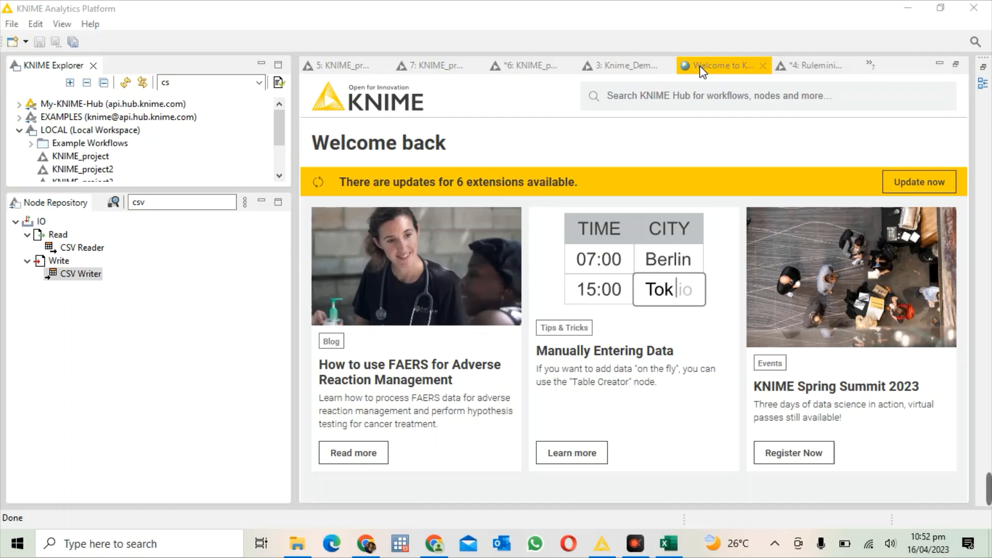
Step: Switch to the train workbook in Excel and examine its columns through to the Popularity class column
click(668, 544)
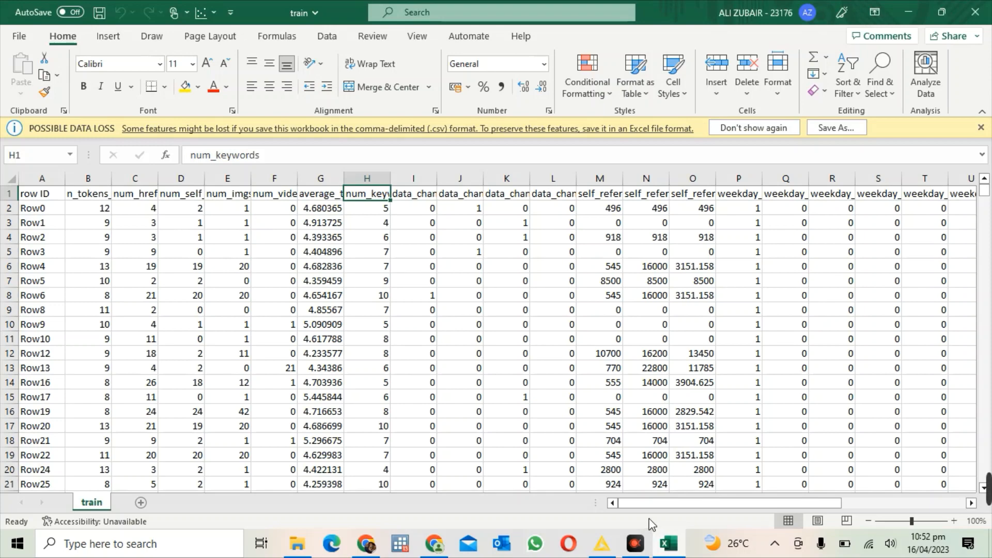
drag(644, 504, 793, 495)
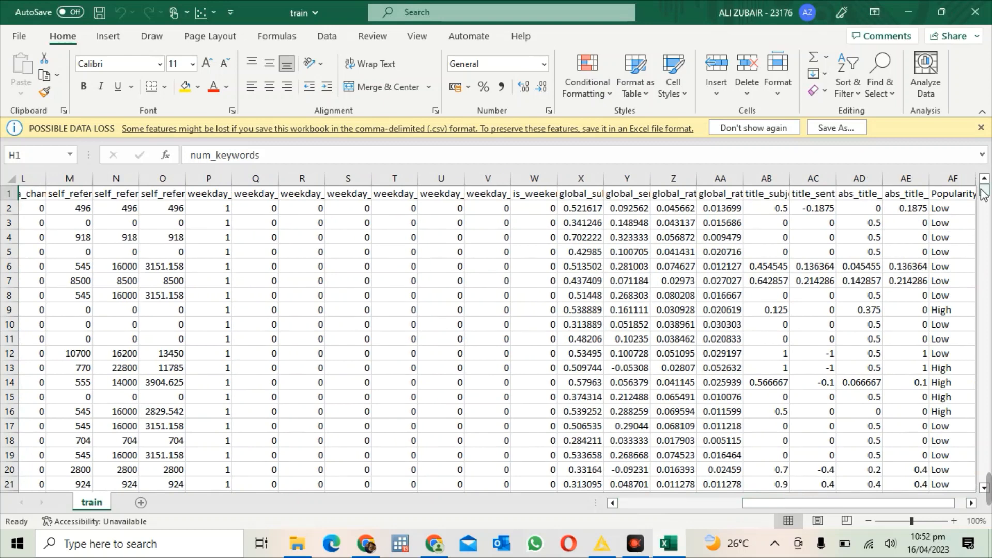
click(957, 200)
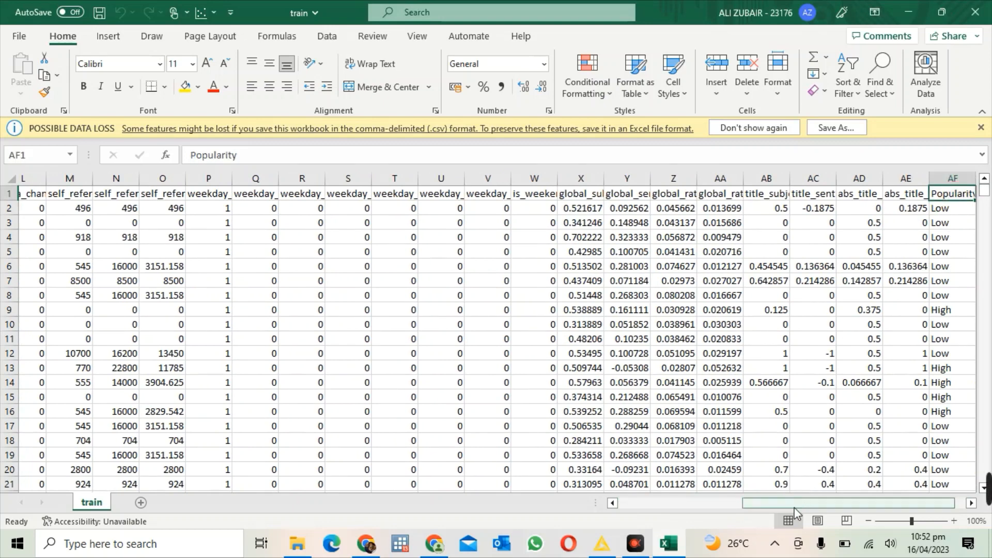
drag(785, 503, 825, 512)
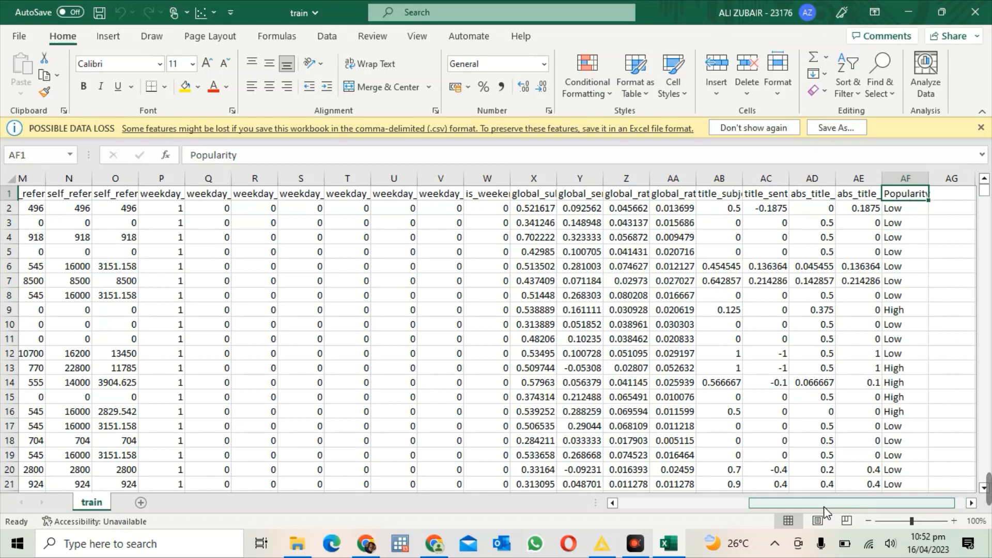
drag(816, 502, 658, 502)
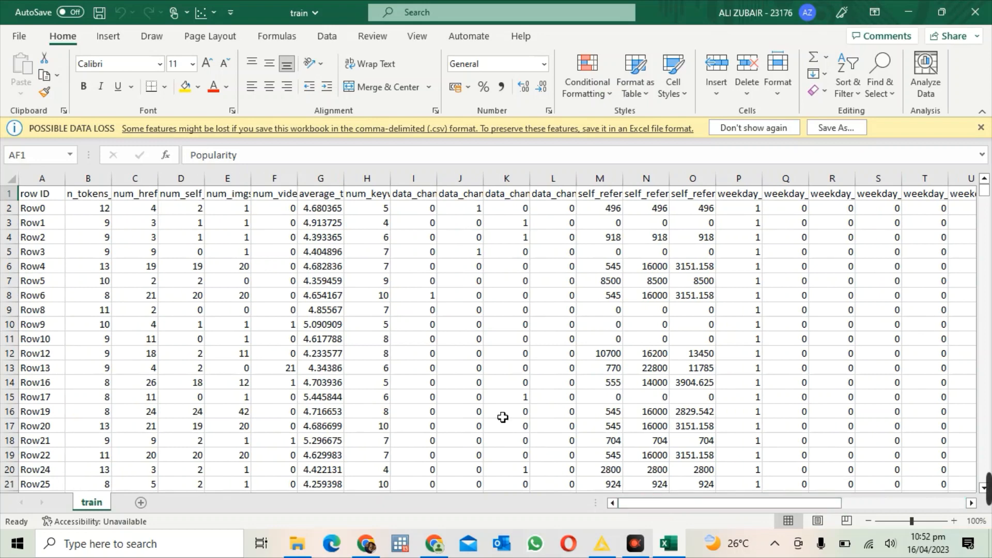
Step: Examine the n_tokens_title, num_videos and average_token_length attributes and the Popularity values in the train sheet
click(96, 207)
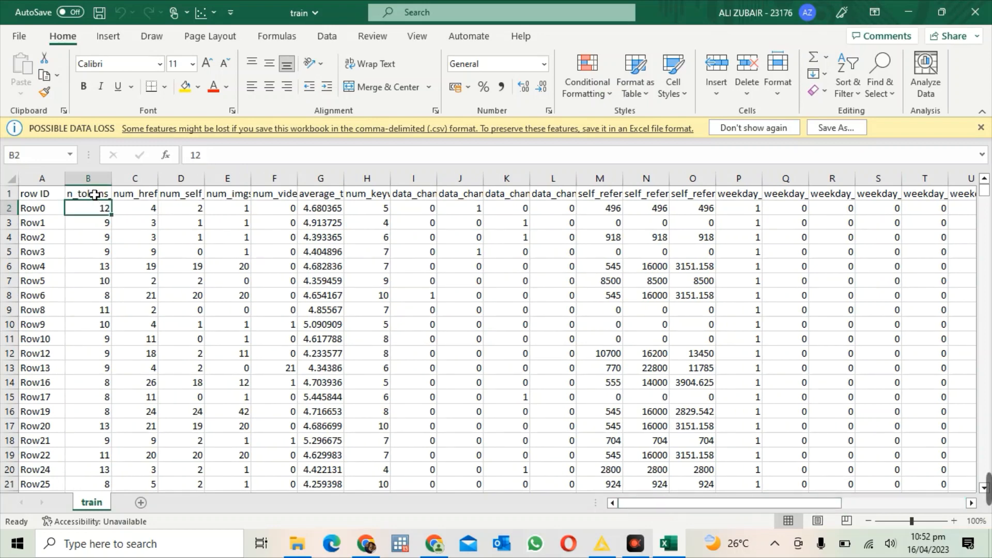
click(95, 194)
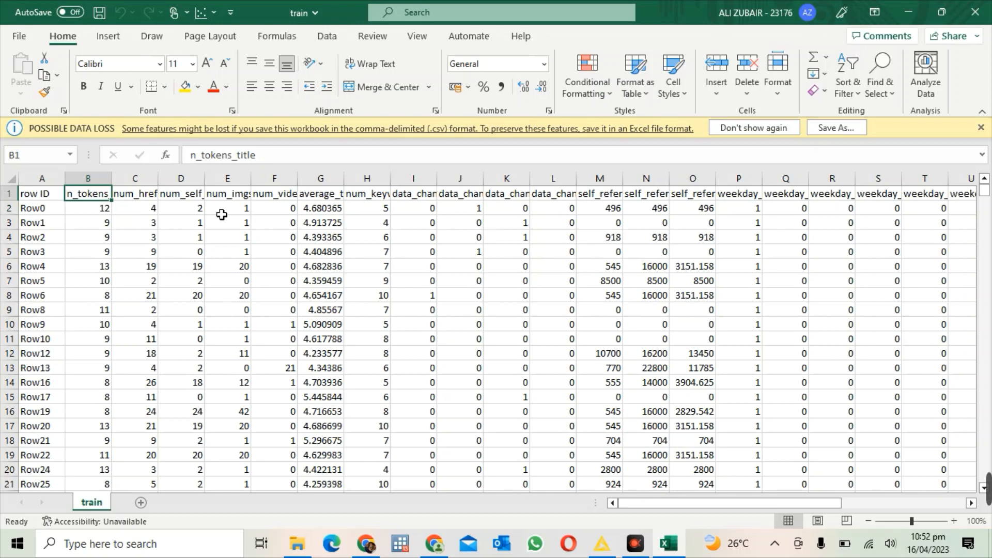
click(274, 198)
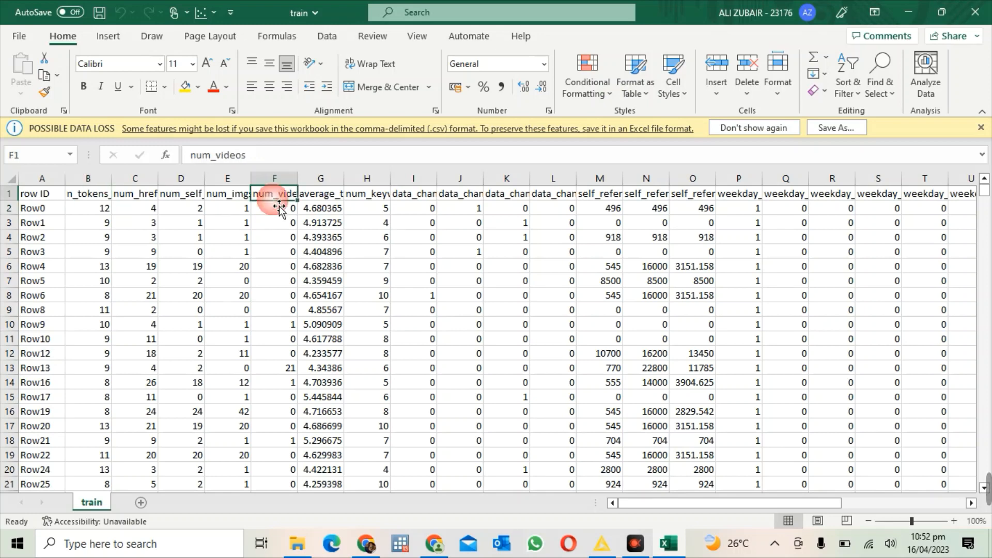
click(312, 198)
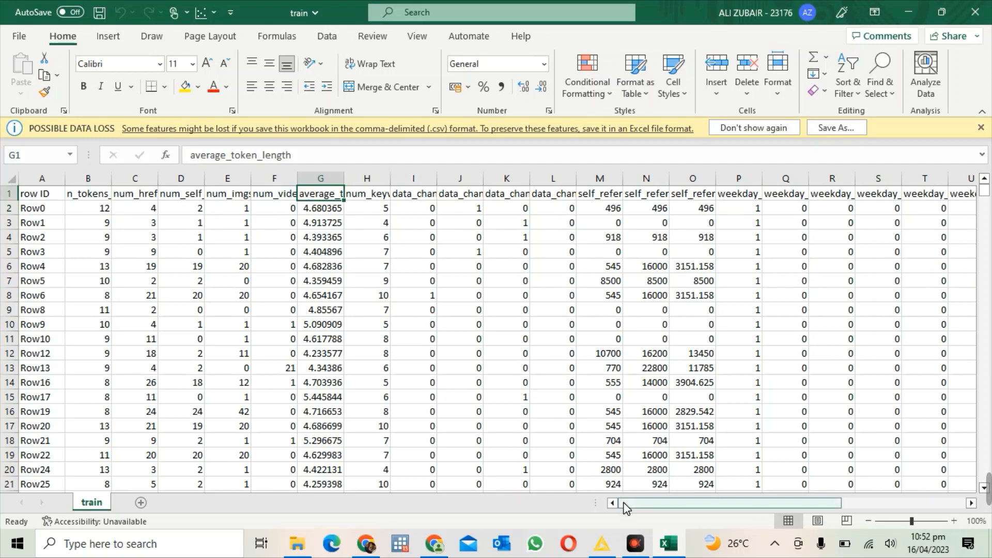
drag(623, 502, 761, 504)
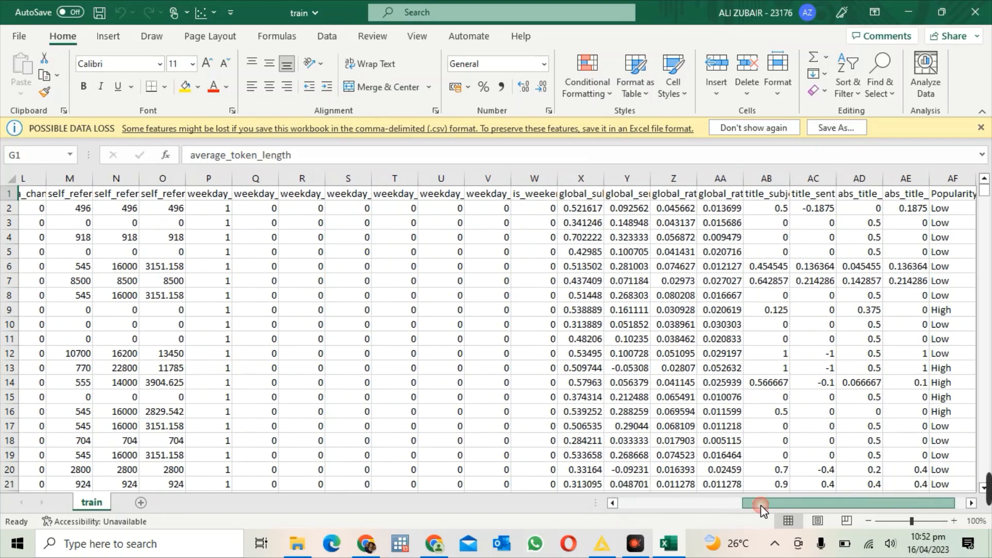
drag(939, 294, 818, 363)
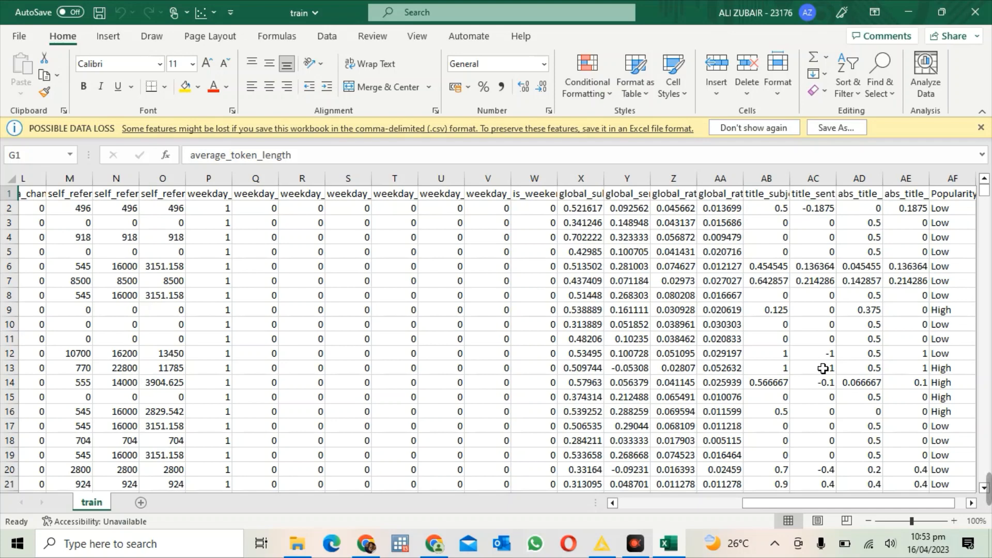
Step: Switch to KNIME Analytics Platform and open the project workflow that contains the Naive Bayes Learner and Predictor
click(602, 549)
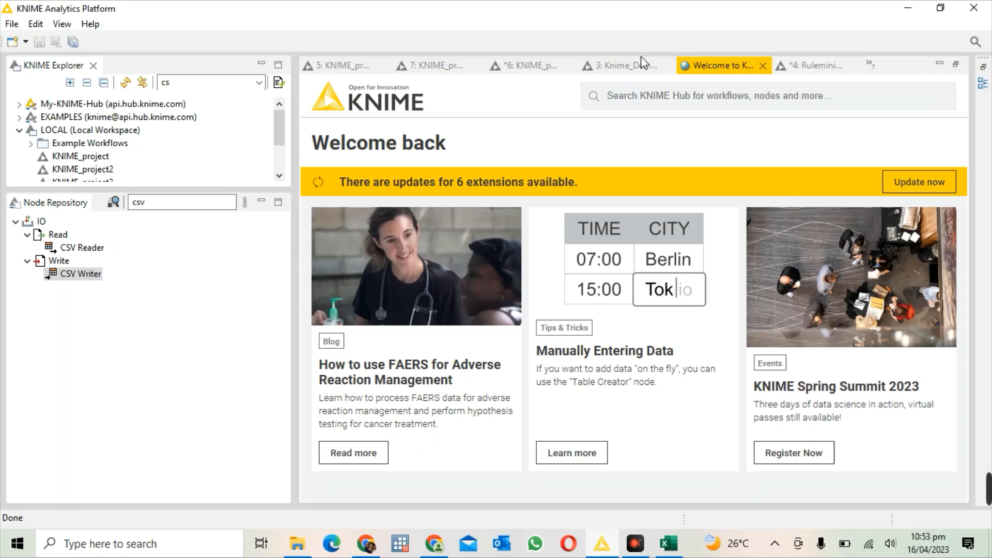
click(624, 68)
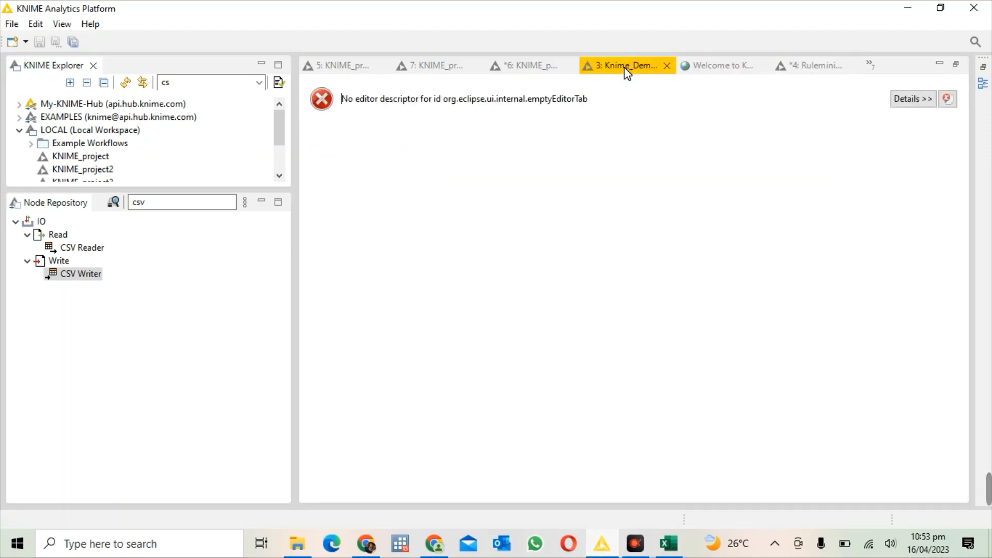
click(525, 70)
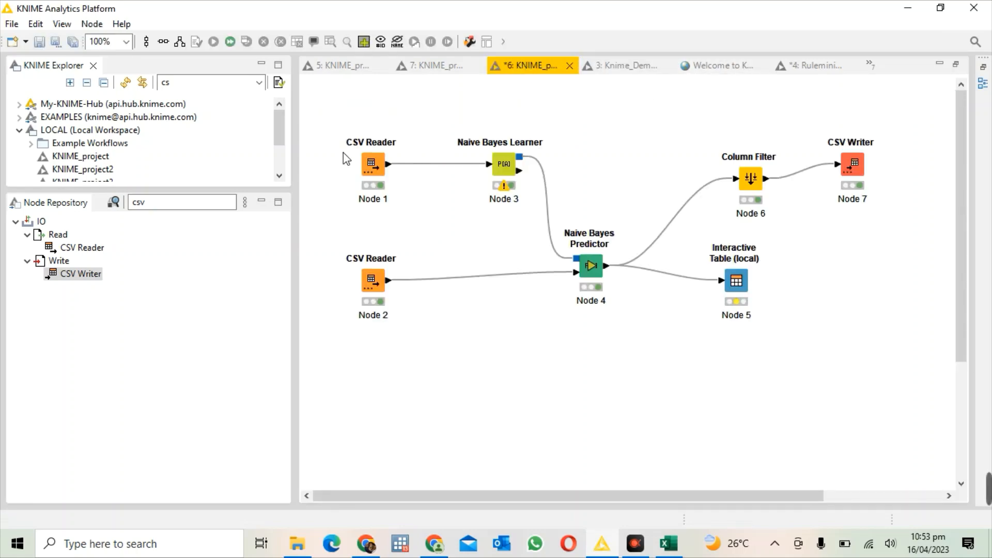
click(179, 203)
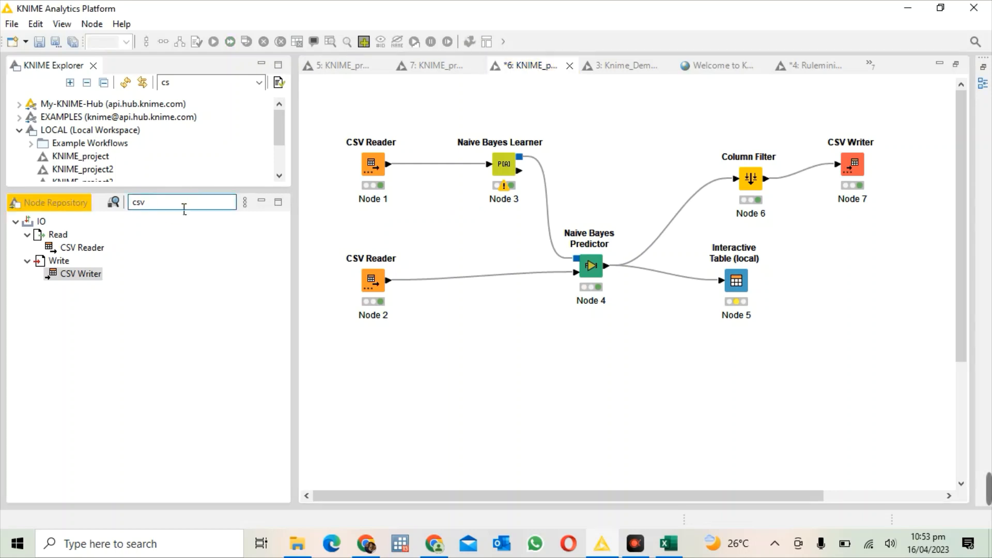
Step: Check the input file settings of the CSV Reader that feeds the Naive Bayes Learner, then close its configuration
click(372, 165)
right_click(372, 165)
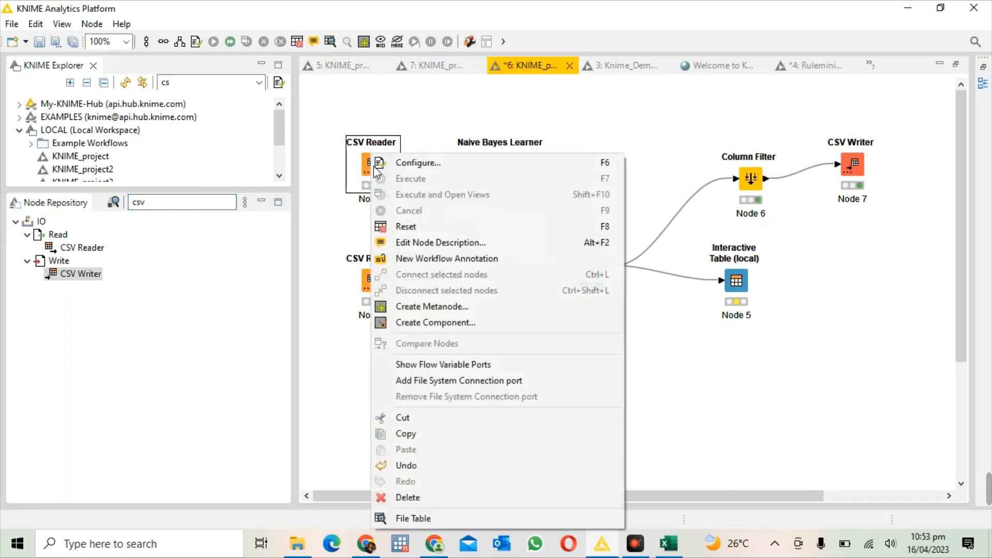
click(404, 163)
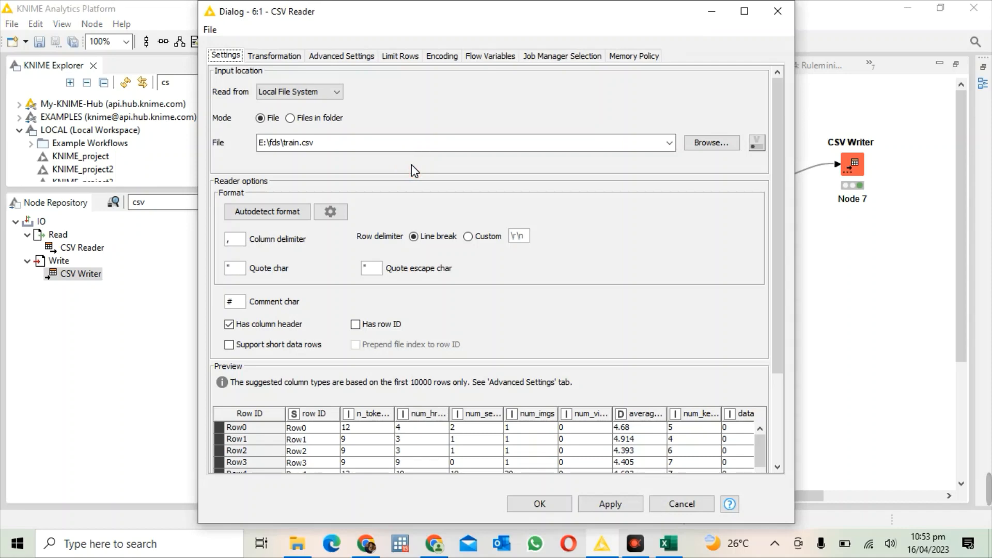
click(773, 12)
click(733, 282)
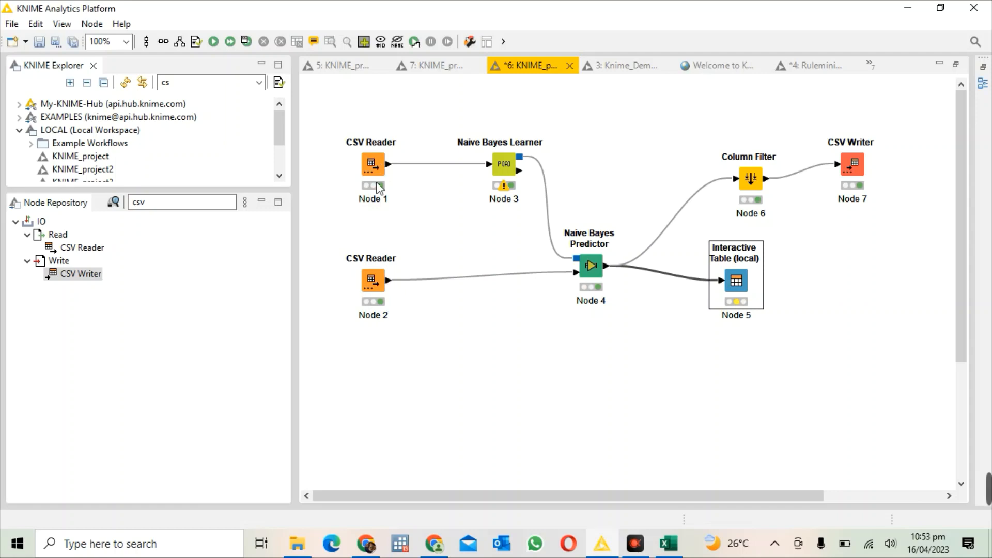
Step: Examine the data preview in the configuration of CSV Reader Node 1, from the row ID column through Popularity
right_click(365, 154)
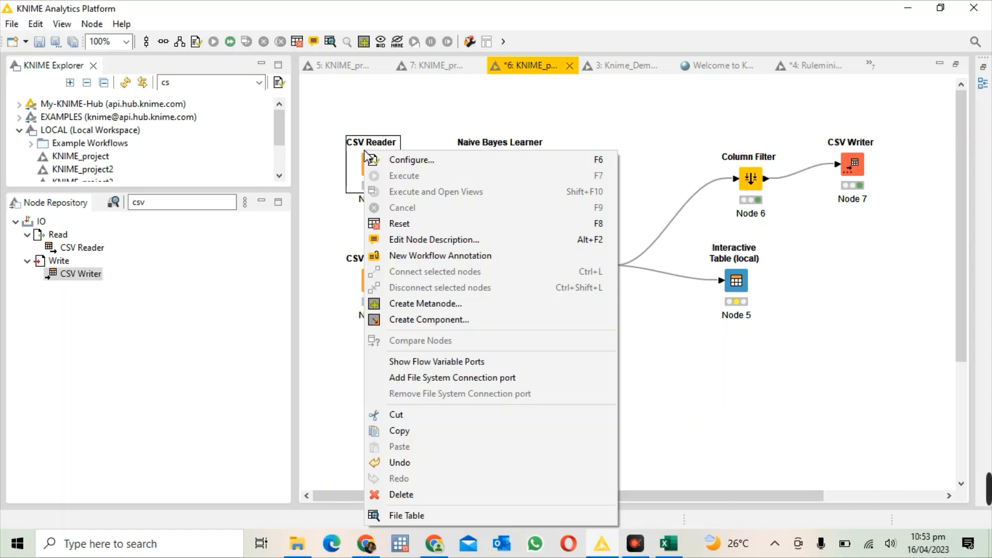
click(397, 160)
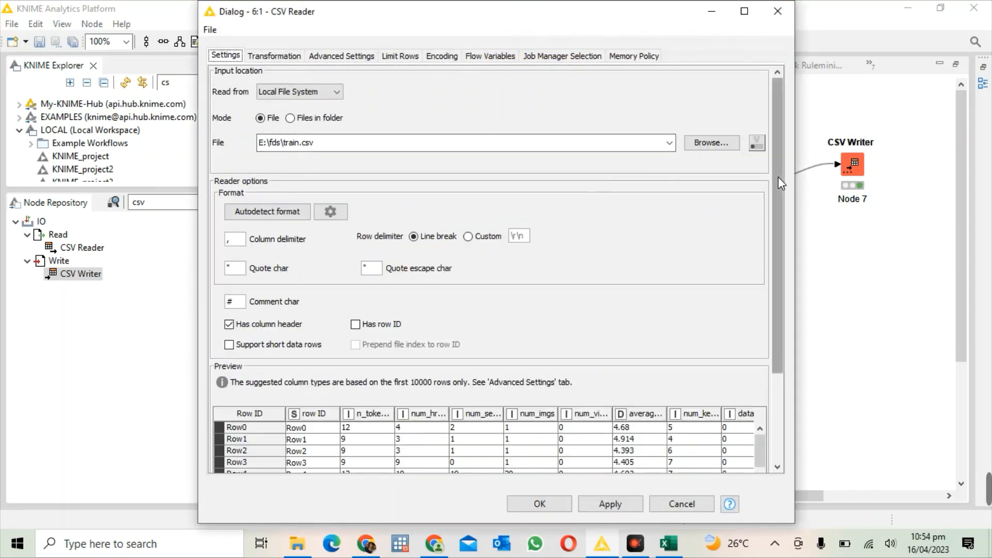
drag(778, 176, 760, 310)
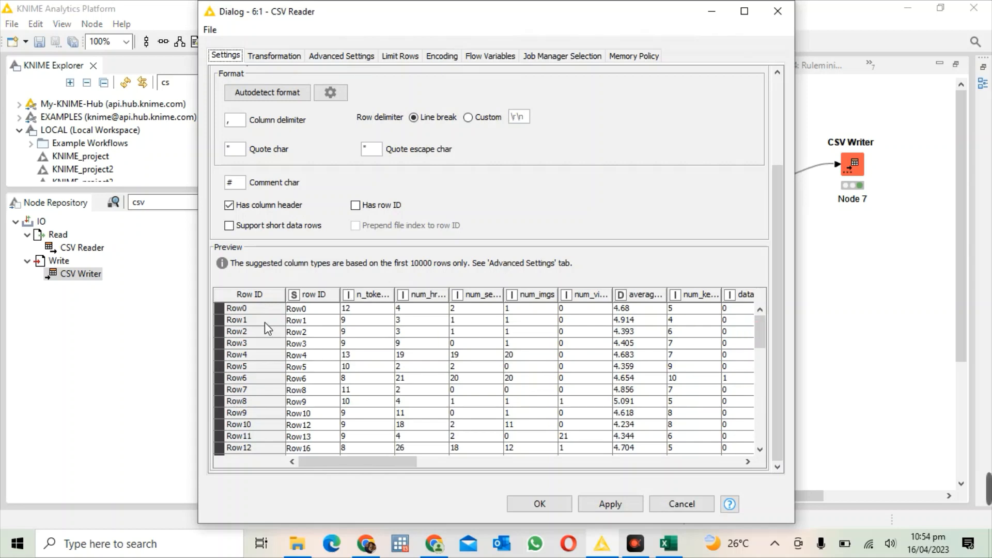
click(316, 296)
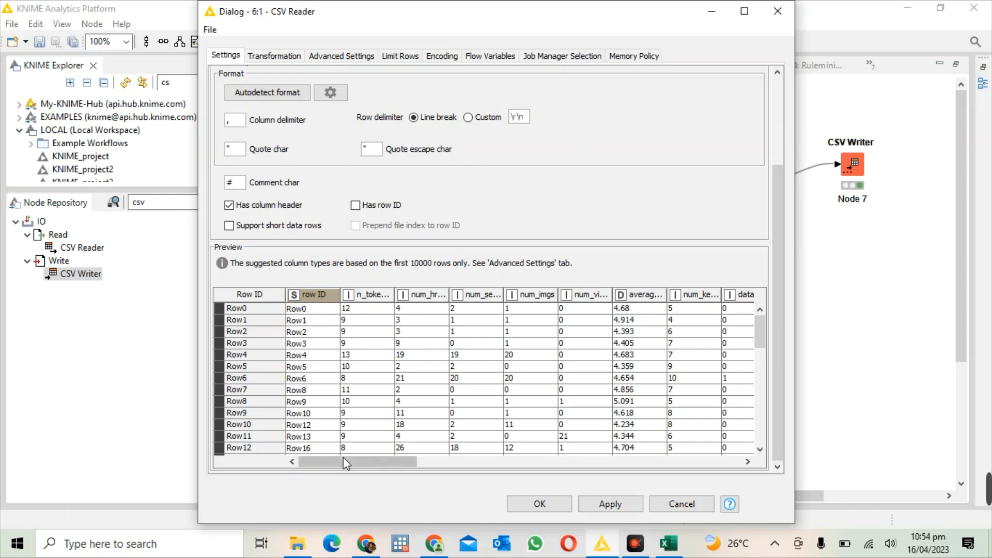
drag(343, 457, 714, 451)
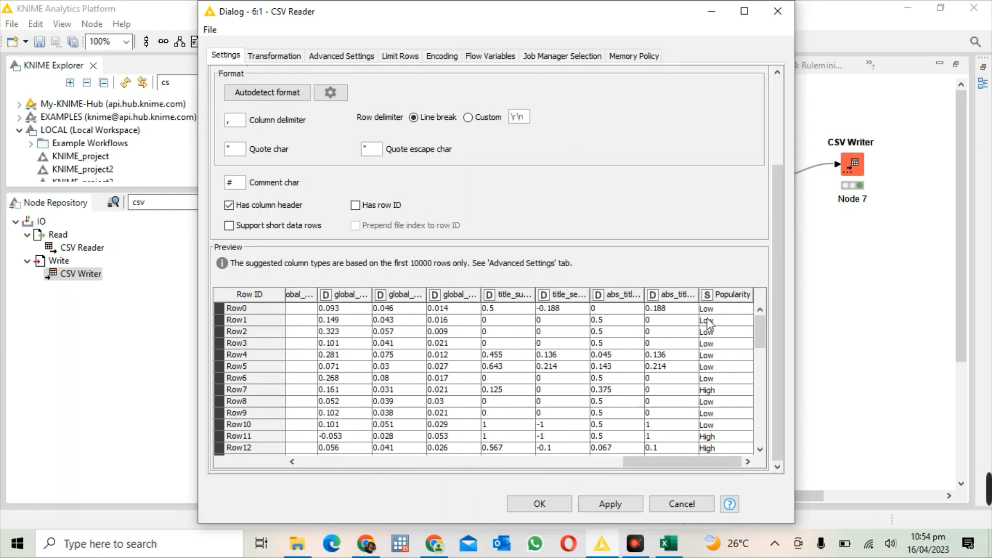
click(776, 20)
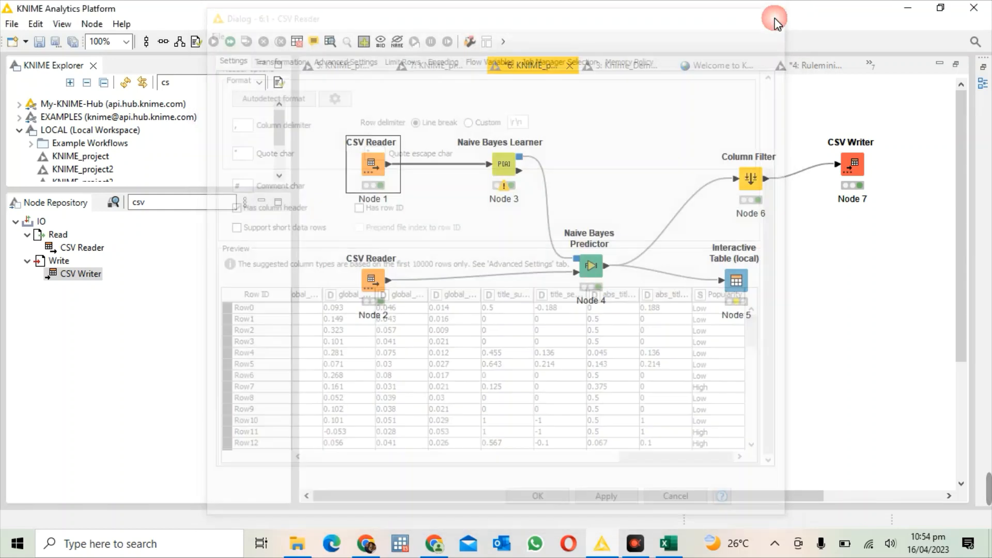
right_click(371, 165)
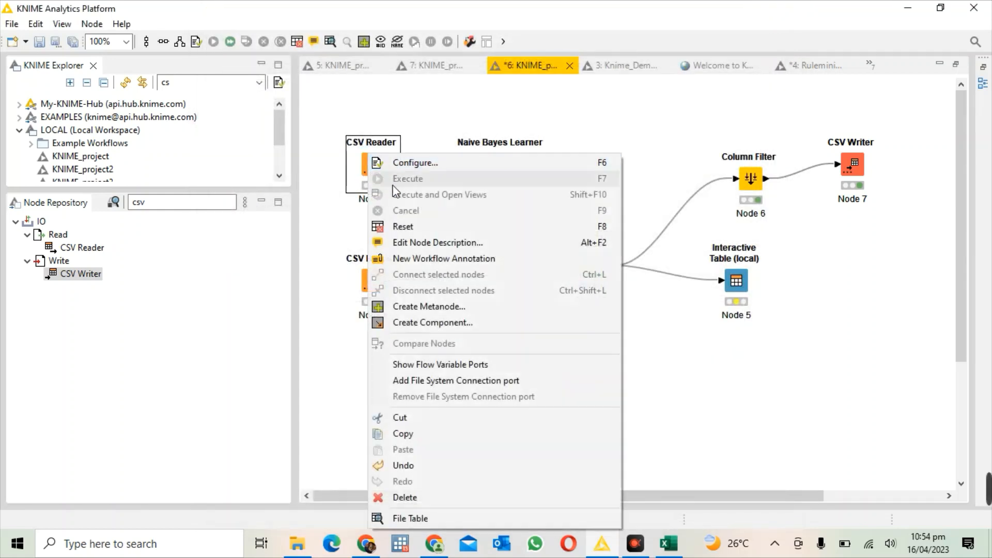
click(342, 229)
Step: Examine the data preview in the configuration of CSV Reader Node 2, through to the Popularity column
click(370, 291)
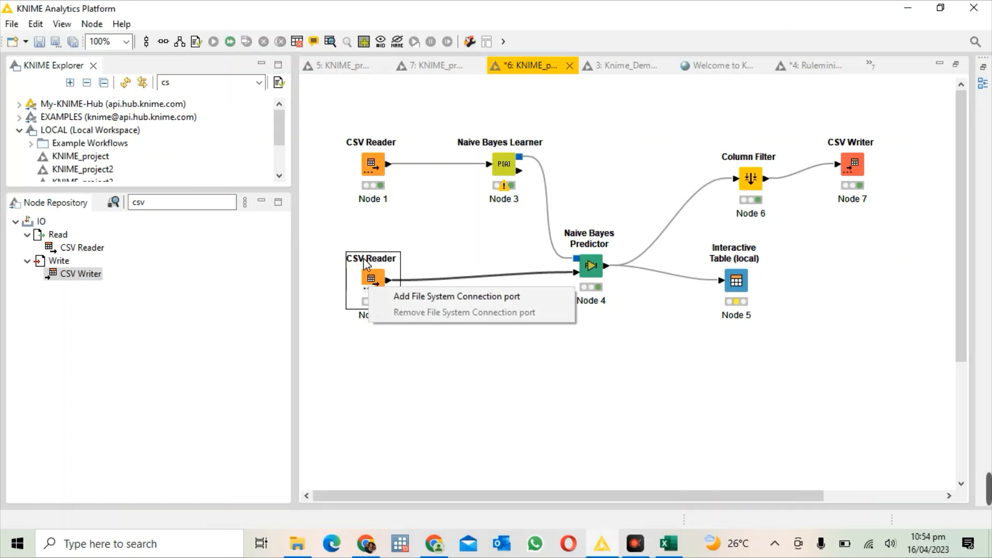
click(365, 261)
right_click(363, 258)
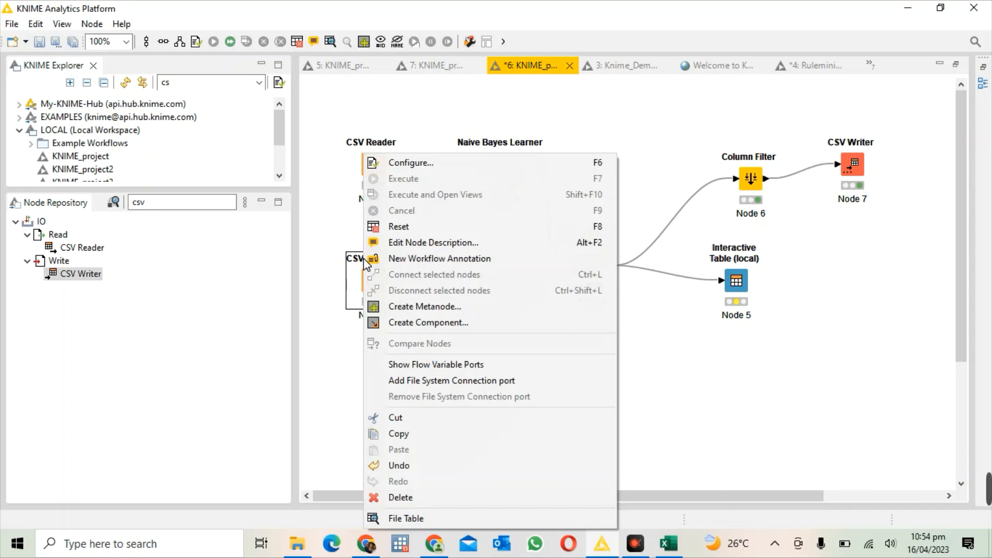
click(438, 162)
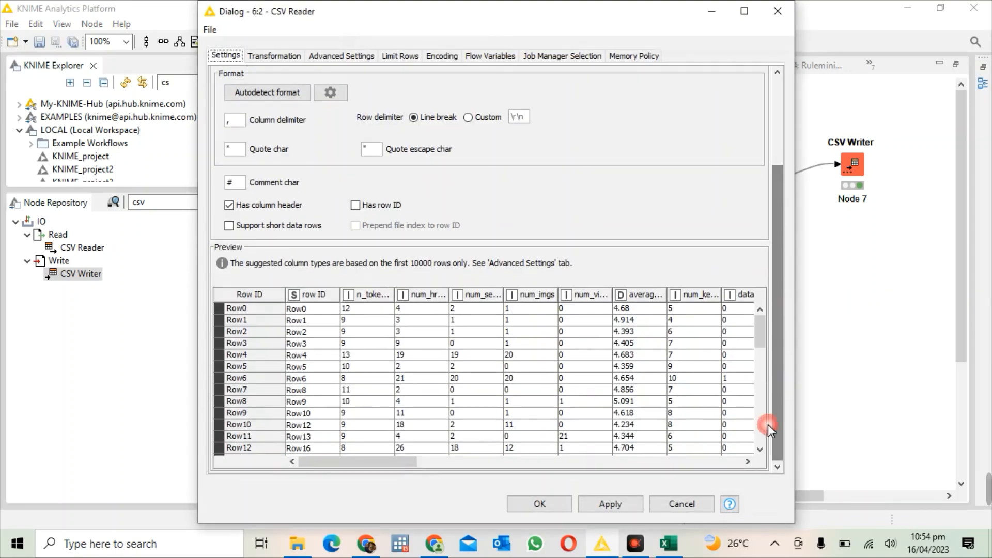
drag(398, 458, 744, 448)
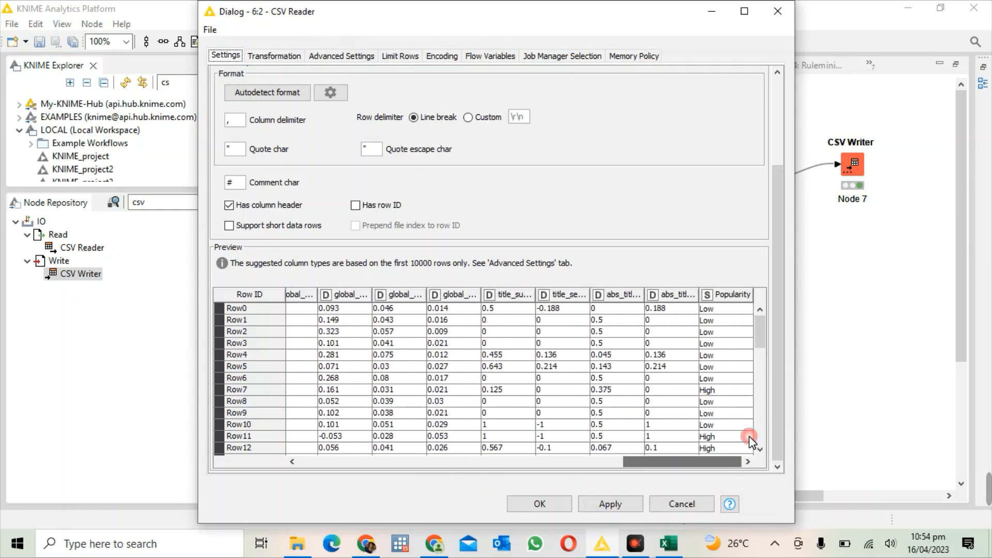
mouse_move(759, 337)
mouse_down()
mouse_move(759, 346)
mouse_move(753, 328)
mouse_up()
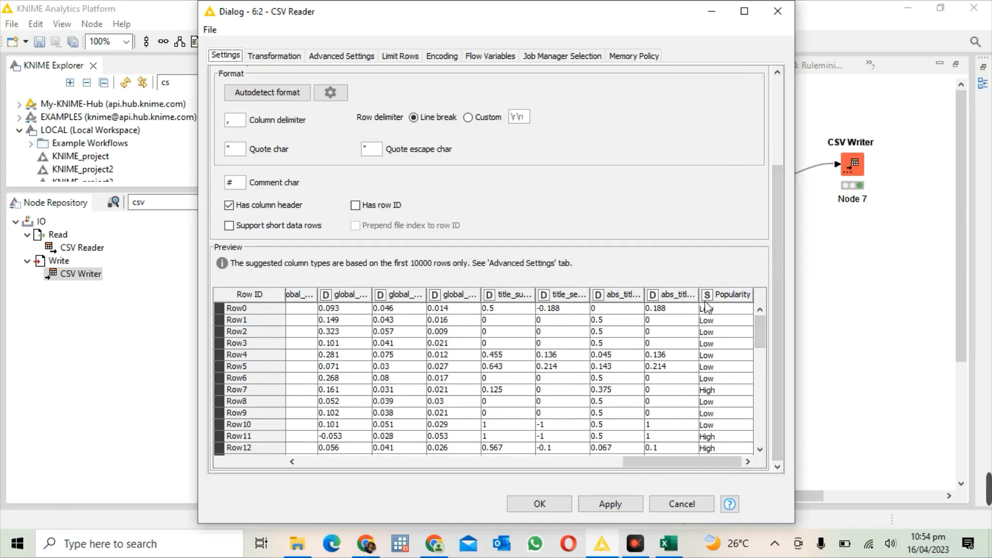
click(776, 17)
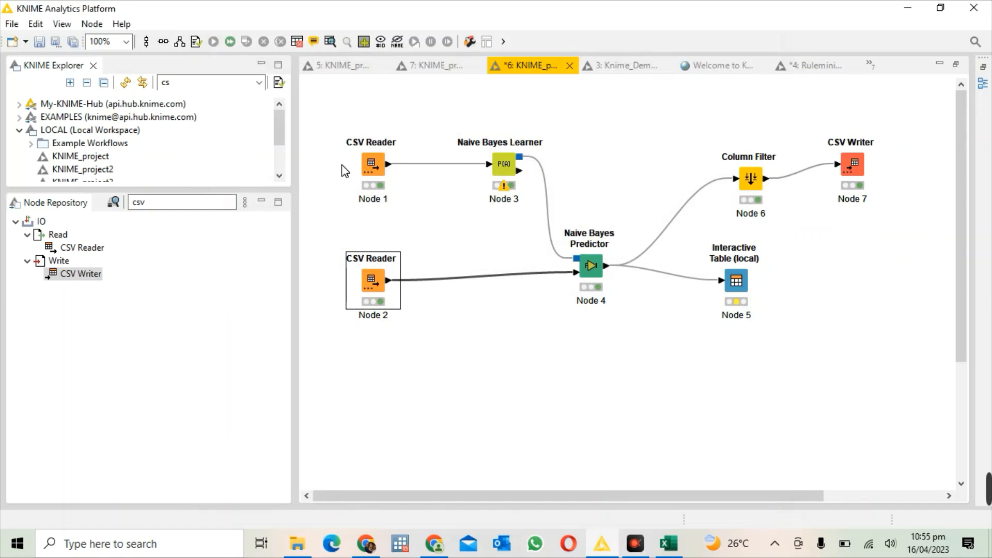
Step: Check the classification column and probability options of the Naive Bayes Learner, then close its configuration
click(491, 165)
right_click(491, 164)
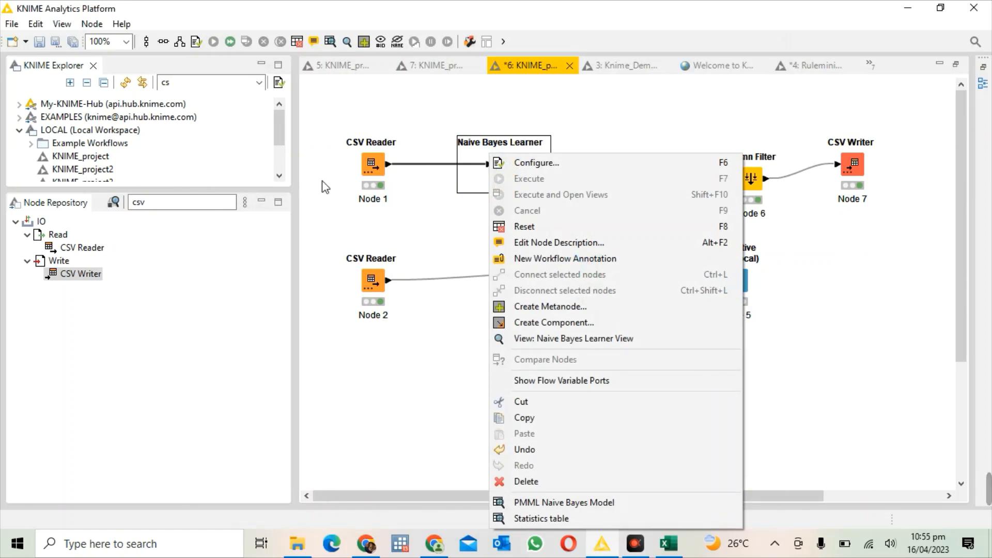
click(548, 163)
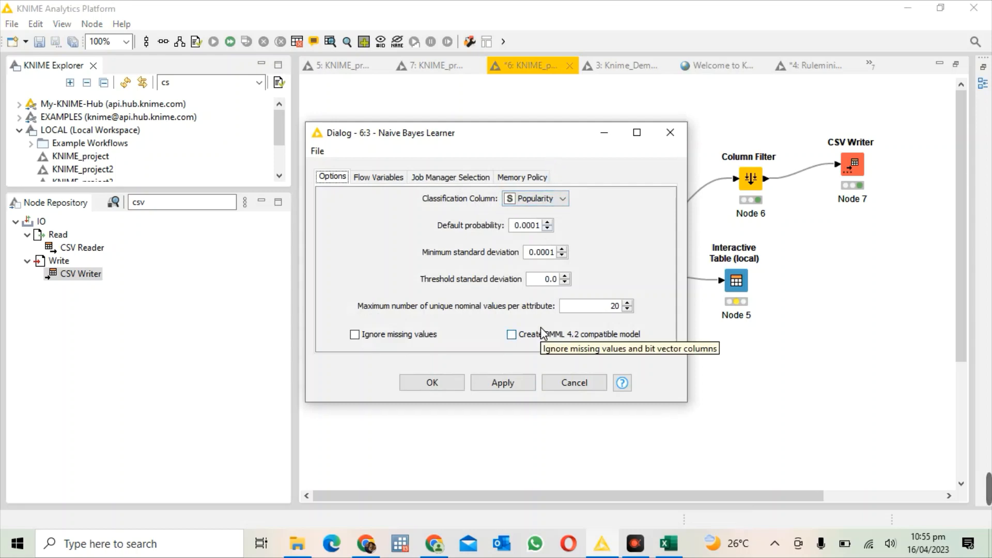
click(503, 382)
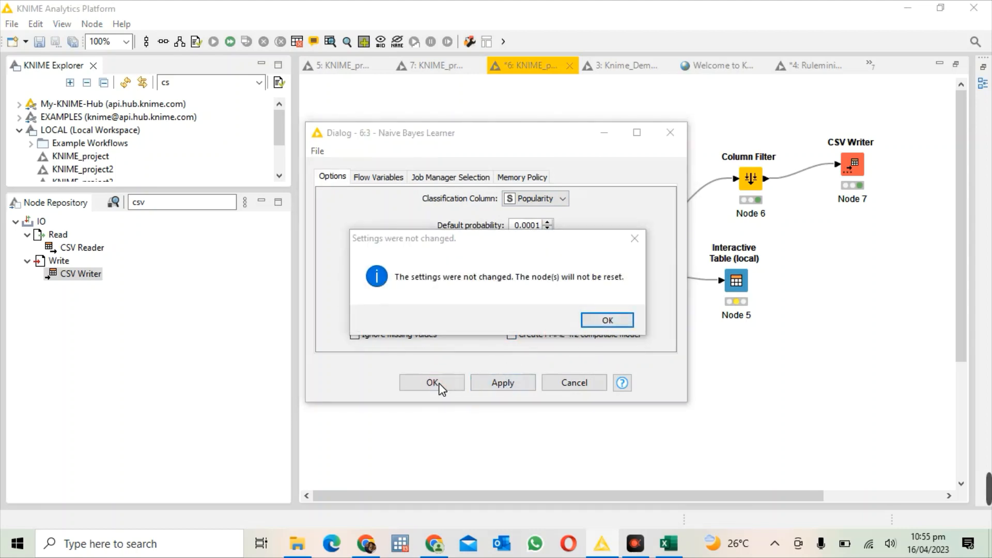
click(599, 321)
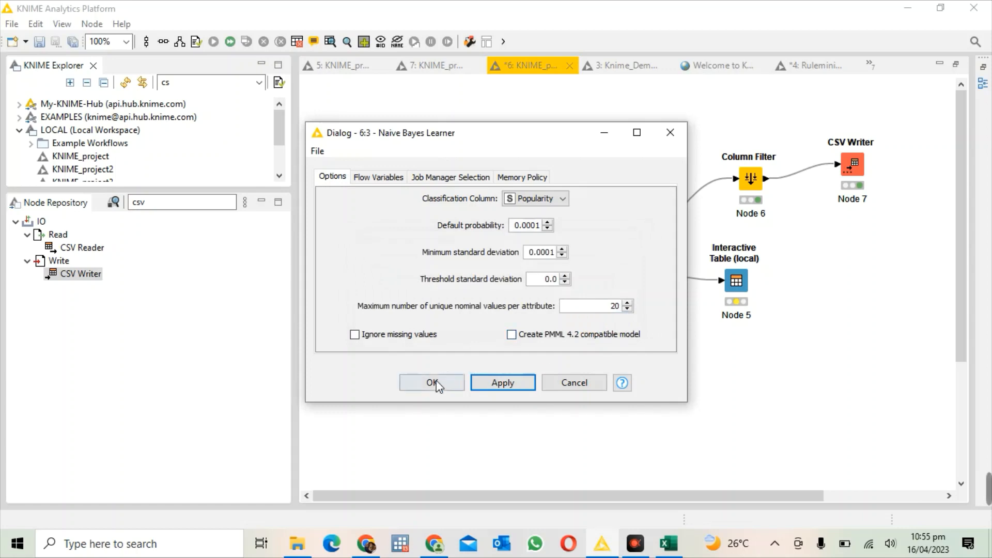
click(433, 383)
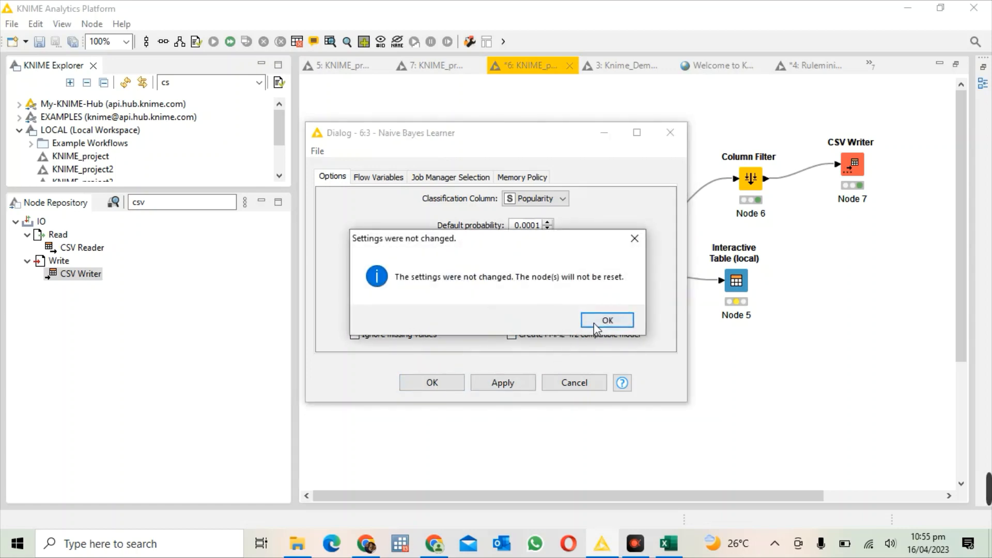
click(594, 324)
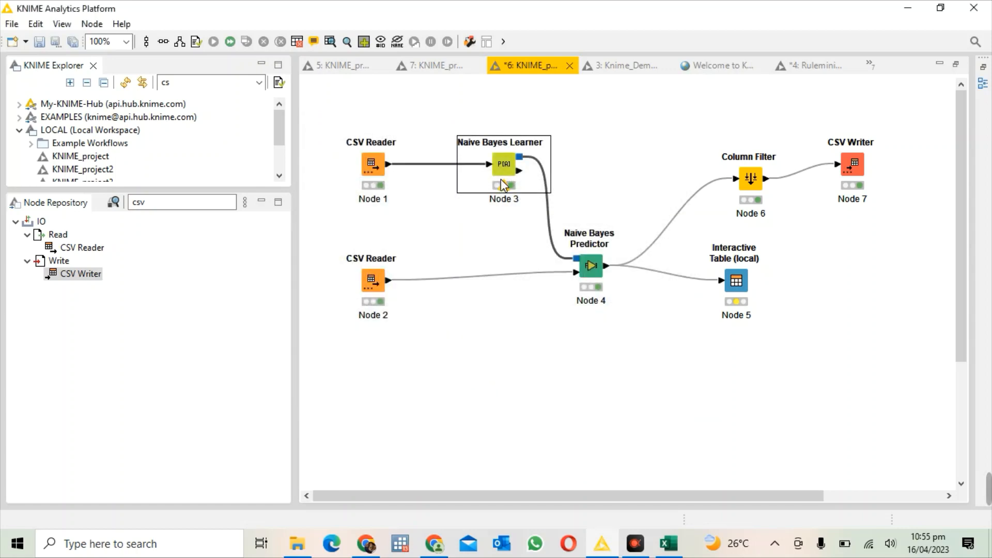
Step: Check the prediction column name in the configuration of the Naive Bayes Predictor fed by CSV Reader Node 2, then close it
mouse_move(504, 192)
click(615, 266)
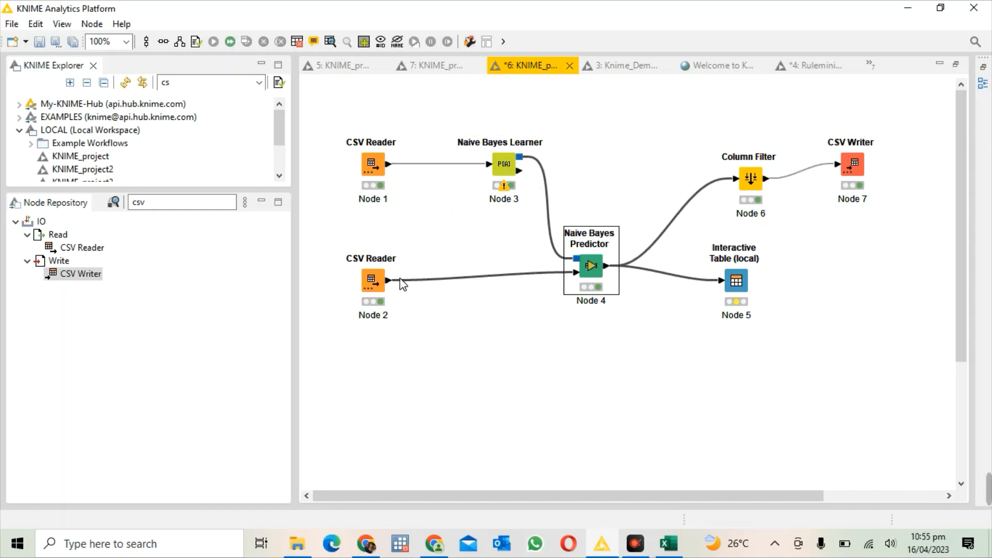
click(379, 274)
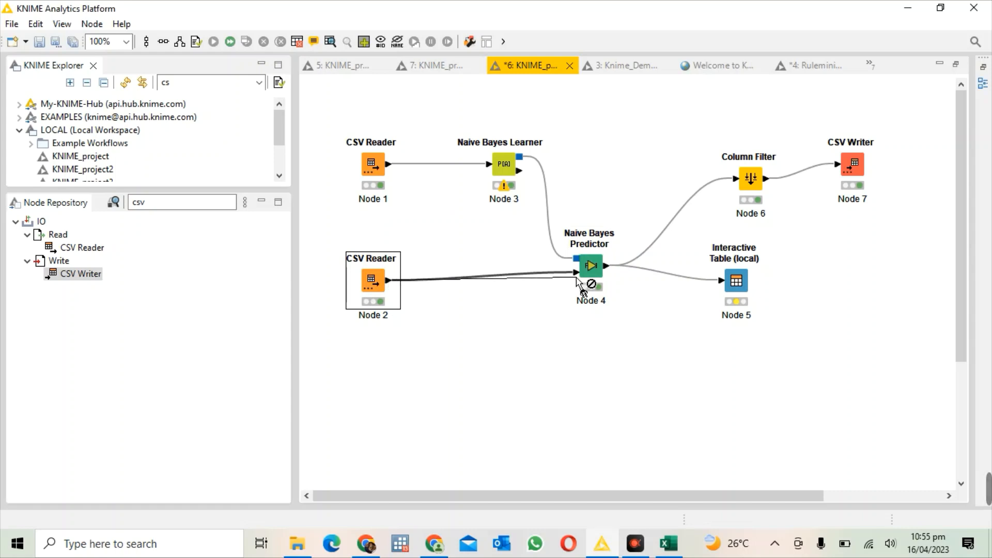
click(587, 256)
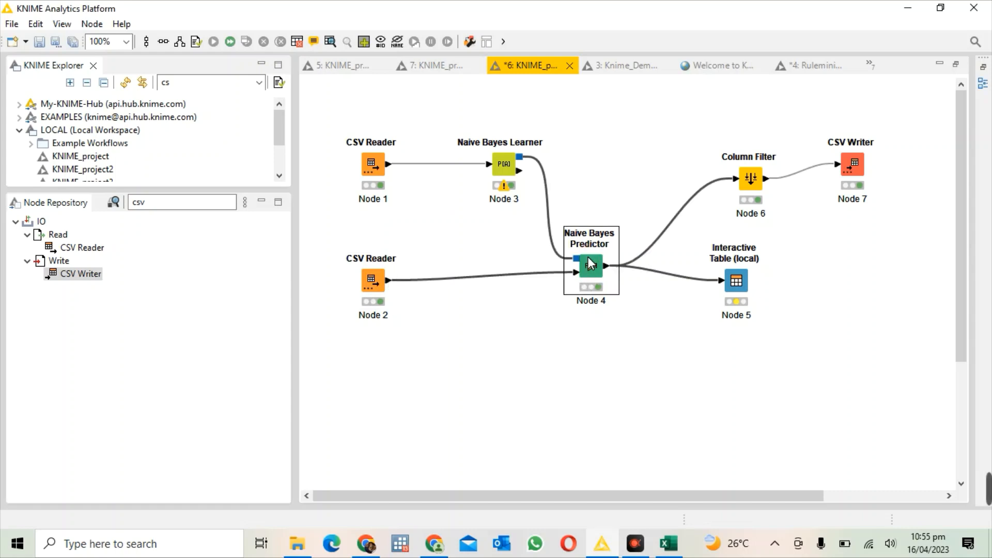
right_click(587, 256)
click(633, 202)
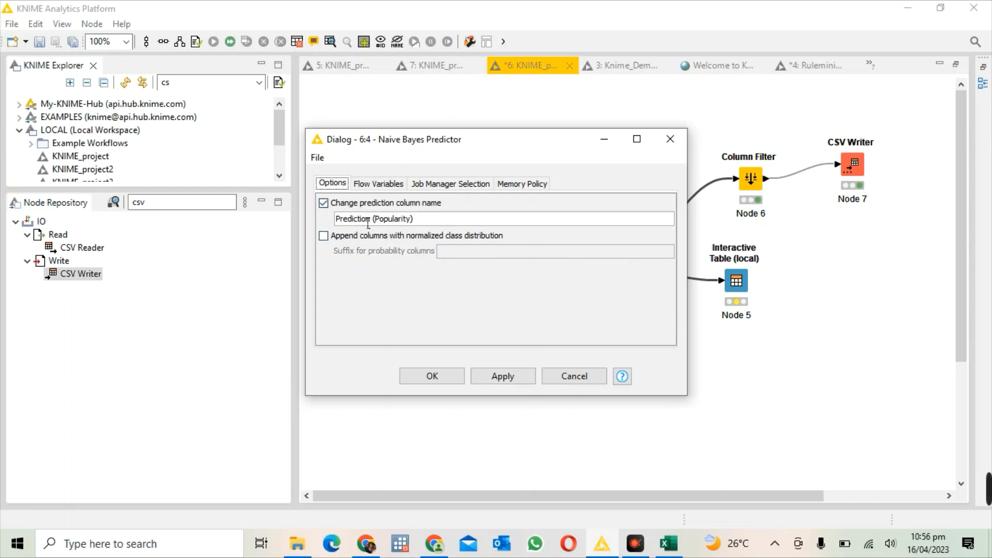
click(504, 377)
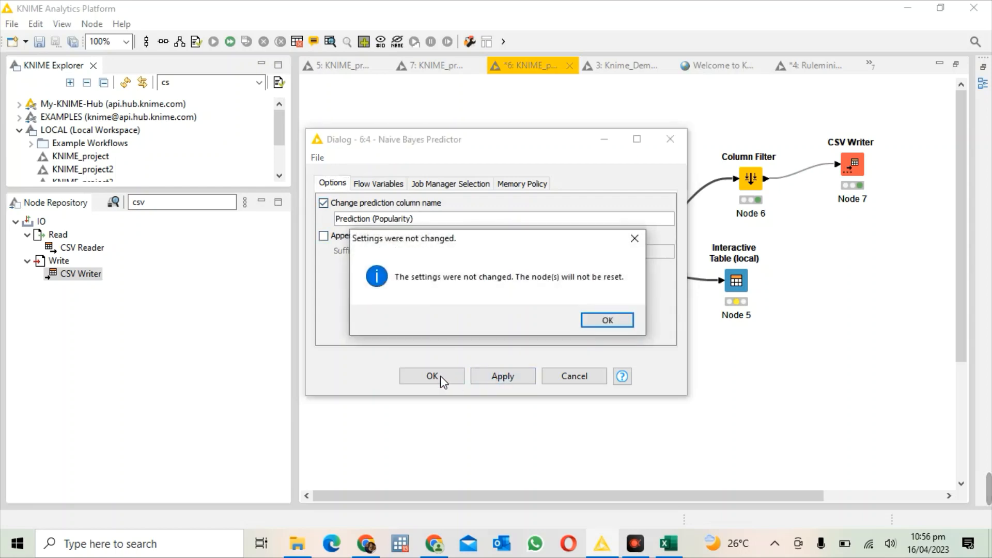
click(602, 318)
click(453, 373)
click(604, 317)
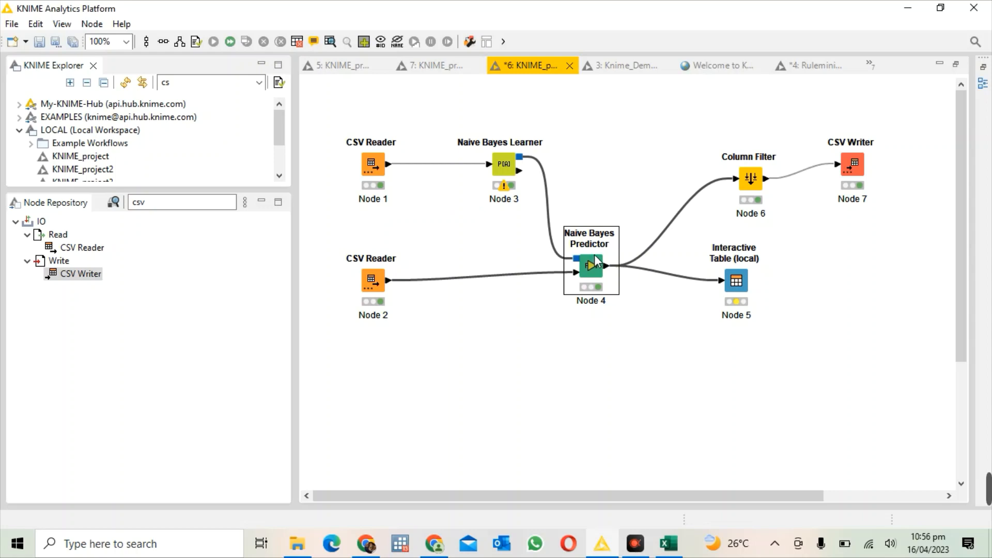
Step: Clear the node repository search, and execute the Interactive Table (local) node with its view opened
click(154, 202)
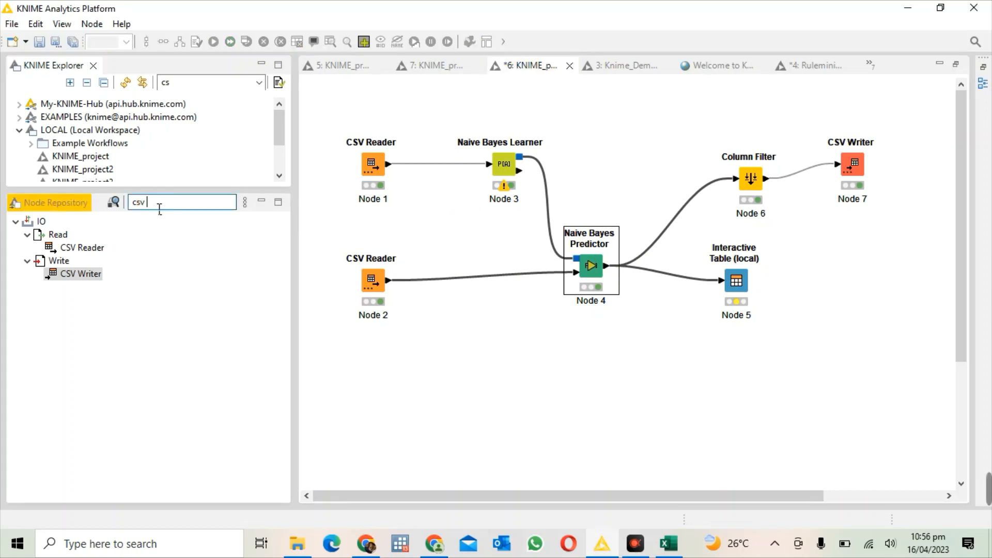
key(BackSpace)
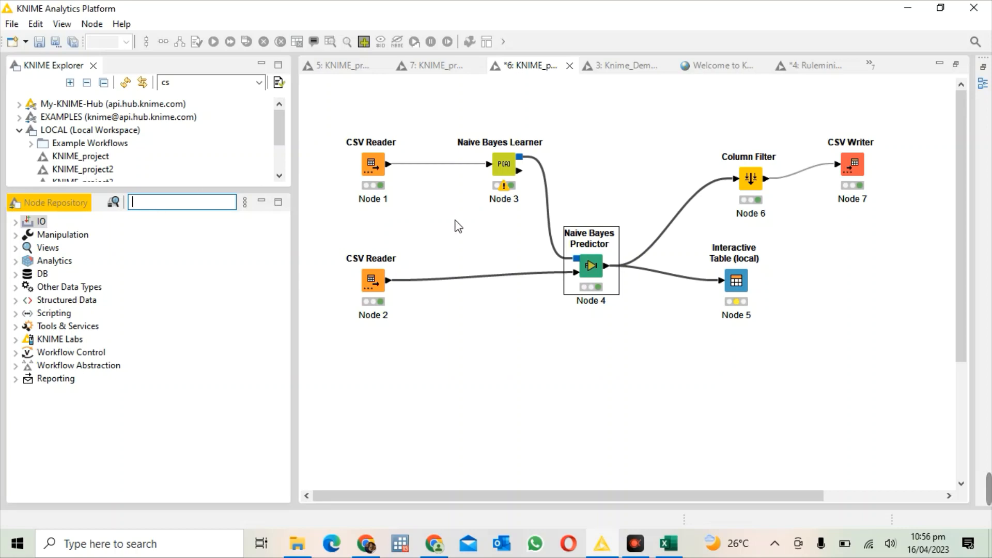
click(736, 267)
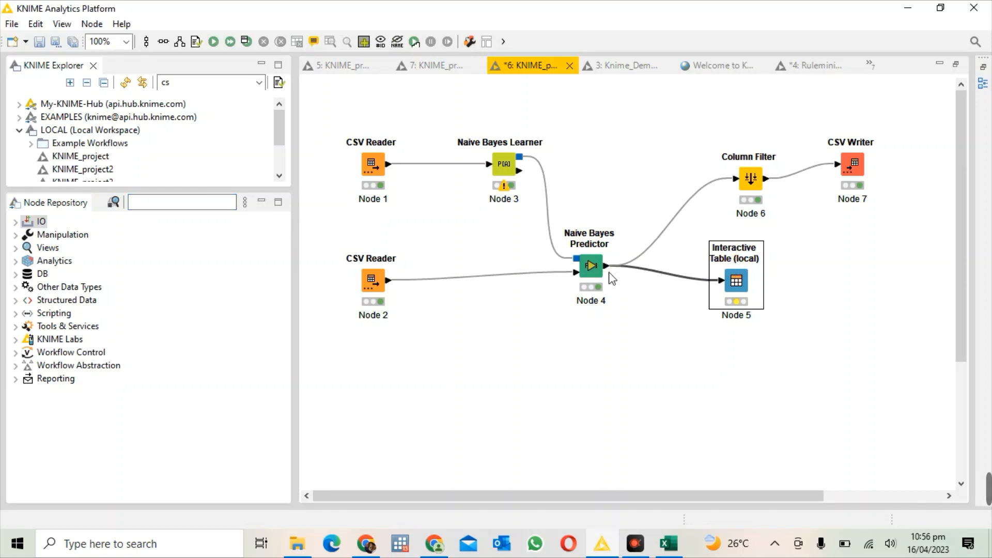
drag(610, 266, 726, 287)
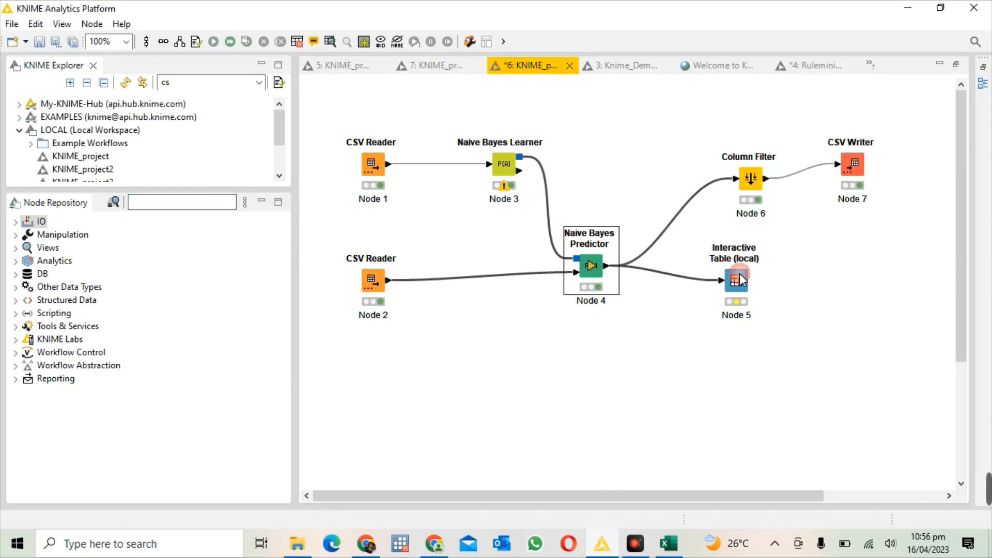
click(694, 256)
right_click(717, 257)
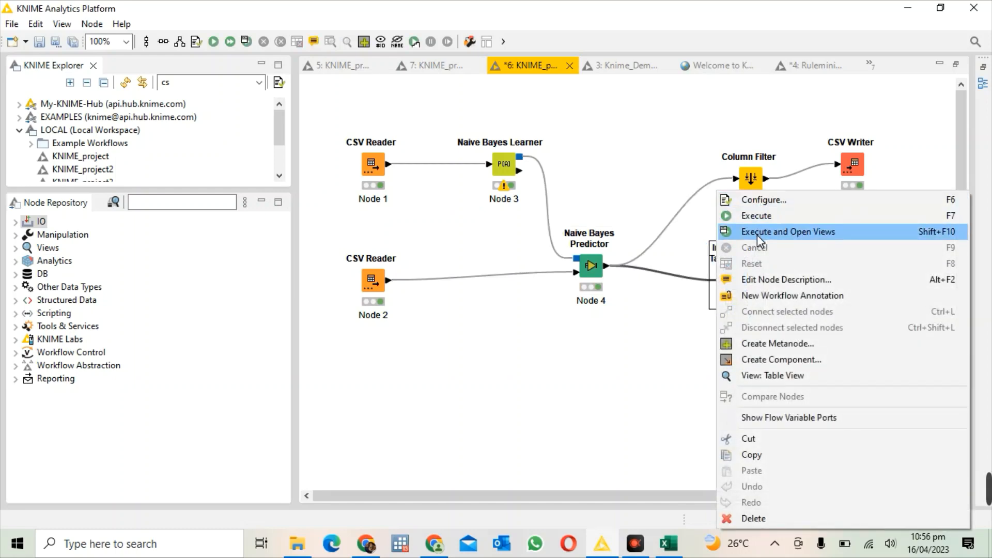
click(757, 233)
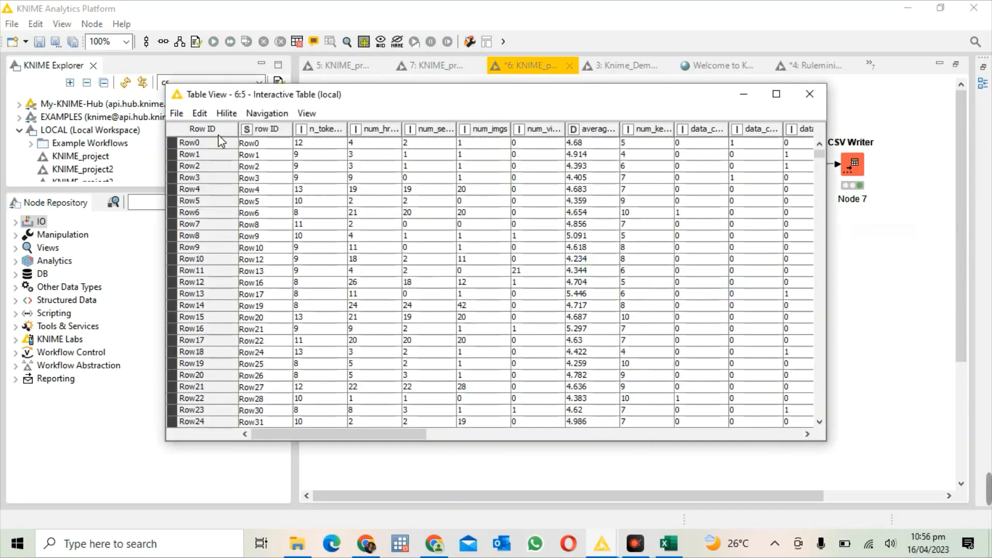
Step: Compare the Popularity and Prediction columns at the end of the interactive table, then close the table view
drag(374, 436, 772, 343)
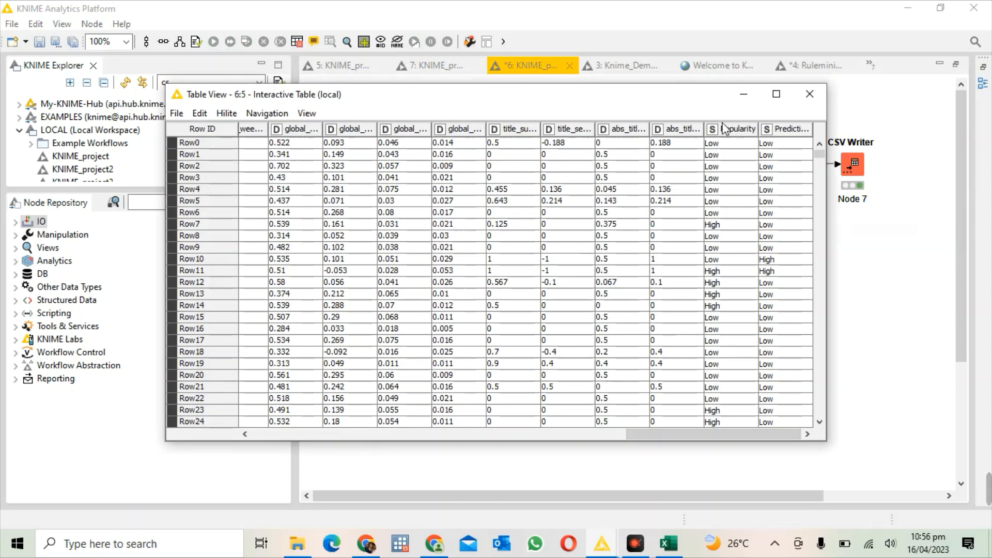
click(791, 131)
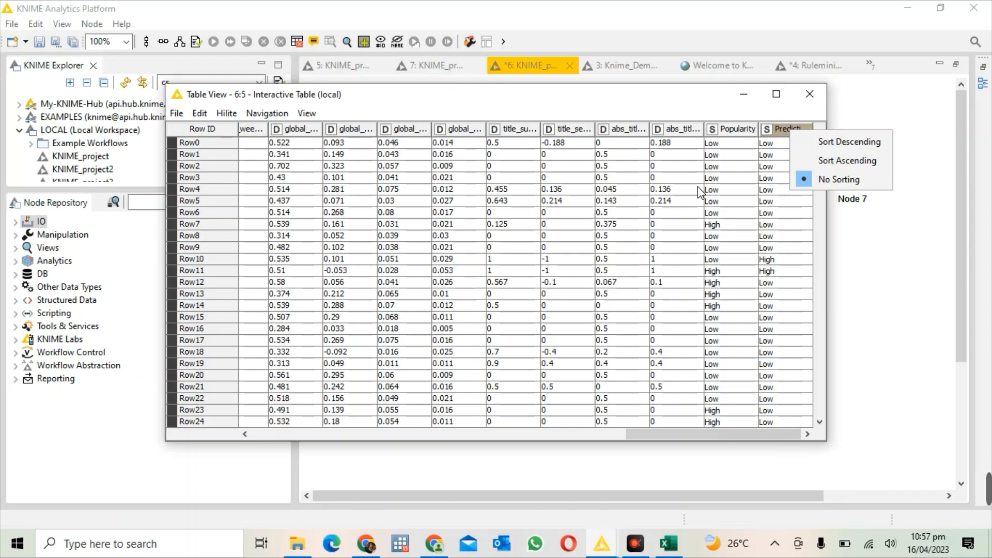
click(809, 93)
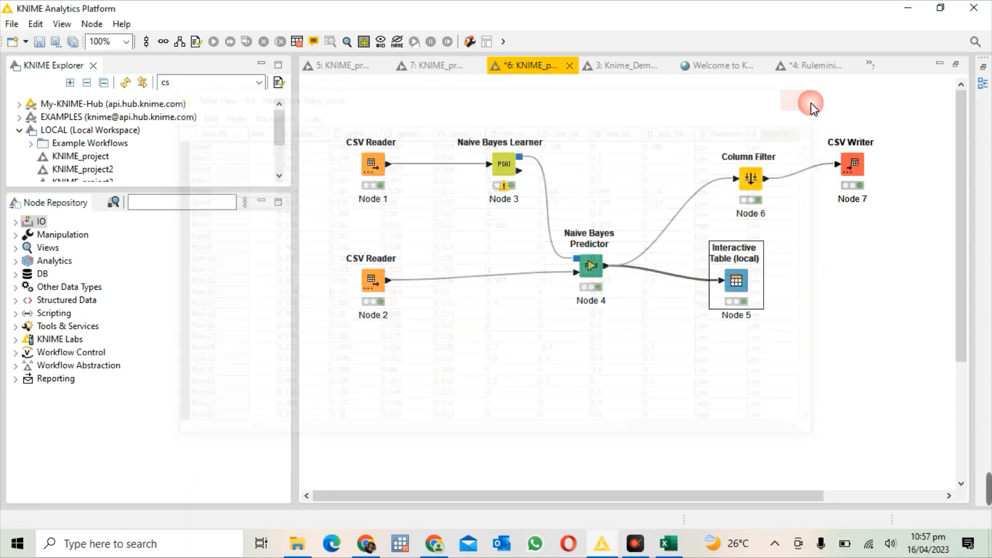
Step: Check which input file CSV Reader Node 1 reads, then close its configuration
click(377, 174)
right_click(377, 175)
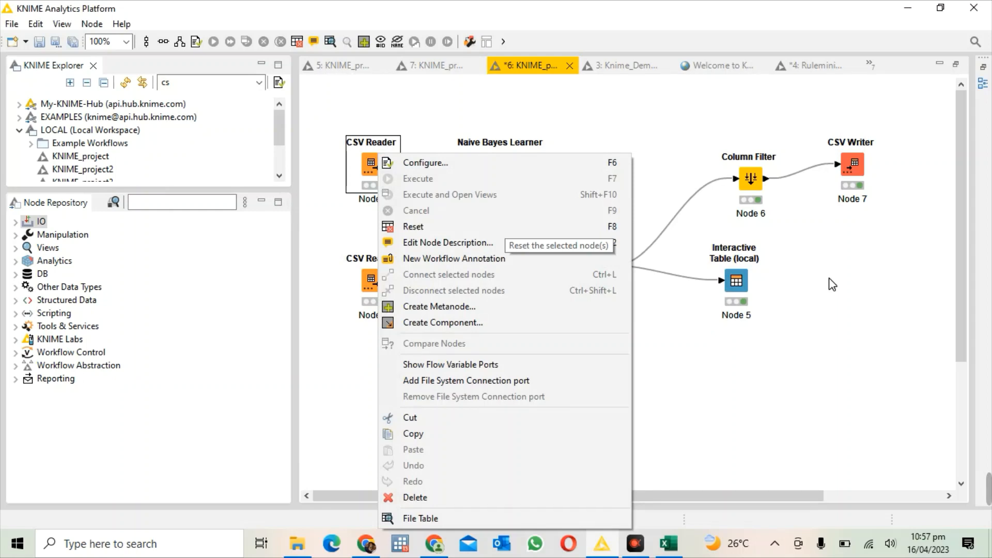
click(556, 163)
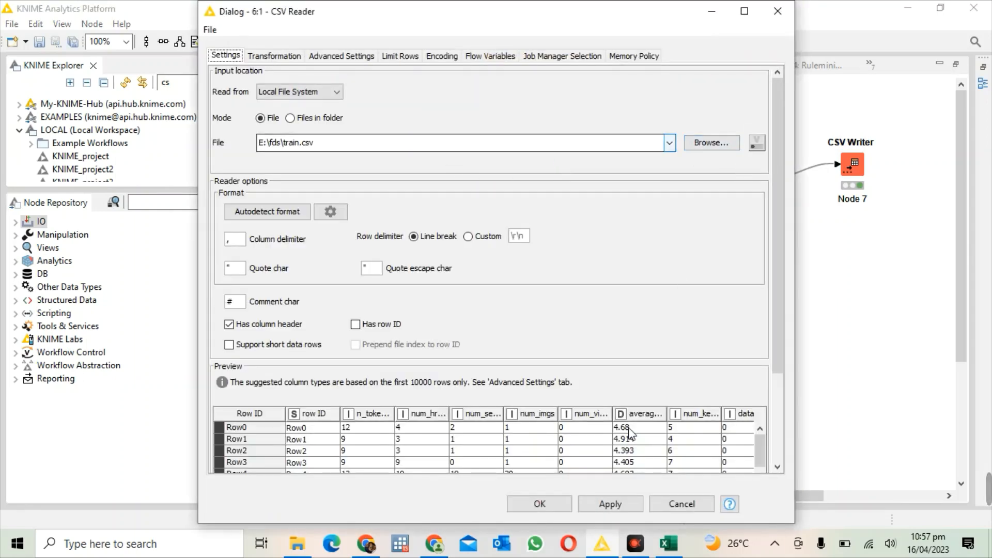
click(611, 503)
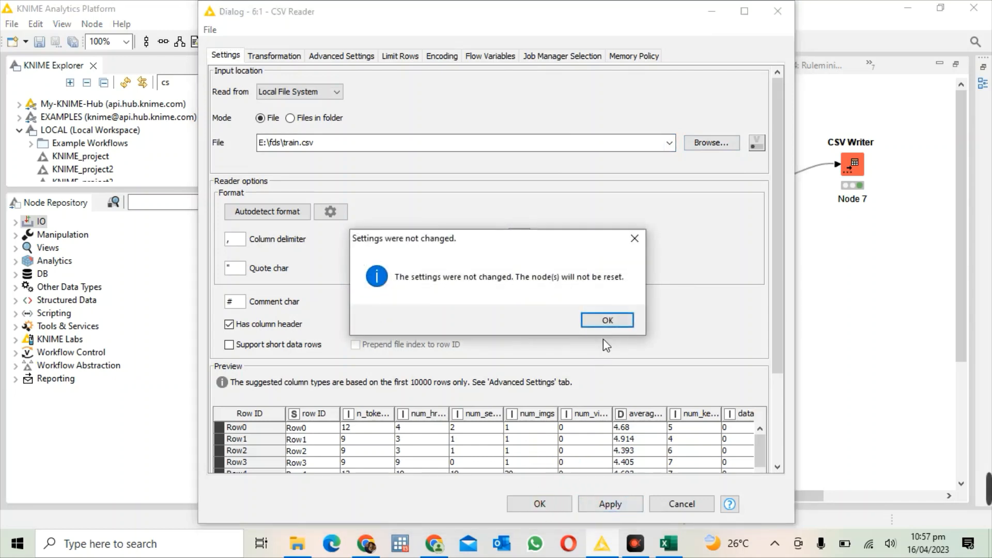
click(602, 324)
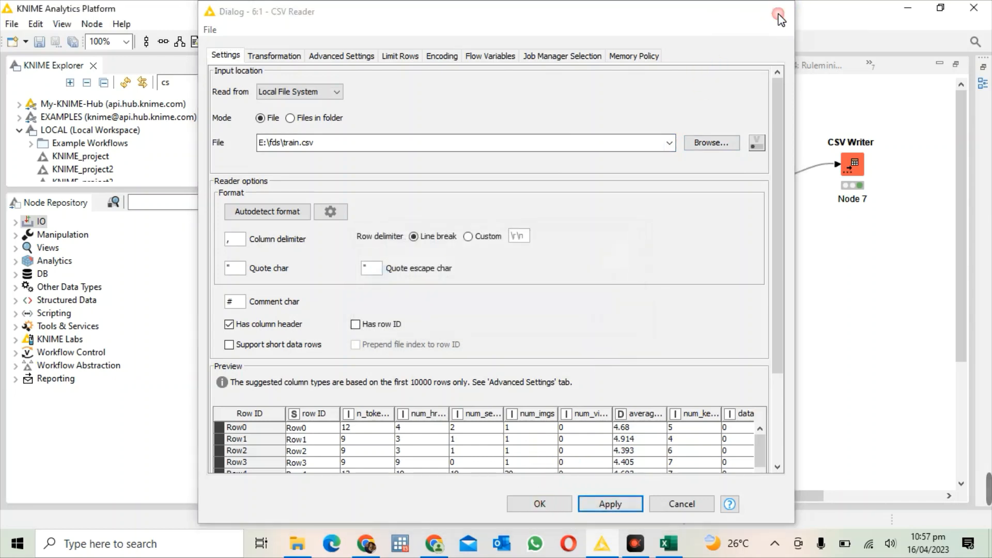
click(776, 12)
Step: Set the input file of CSV Reader Node 2 to test.csv from the fds folder
click(368, 284)
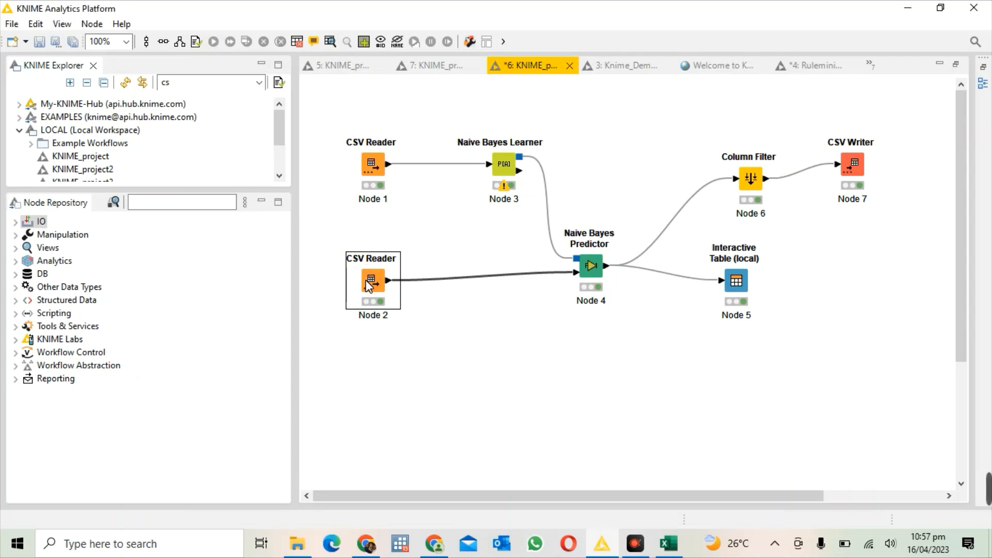
right_click(368, 284)
click(421, 173)
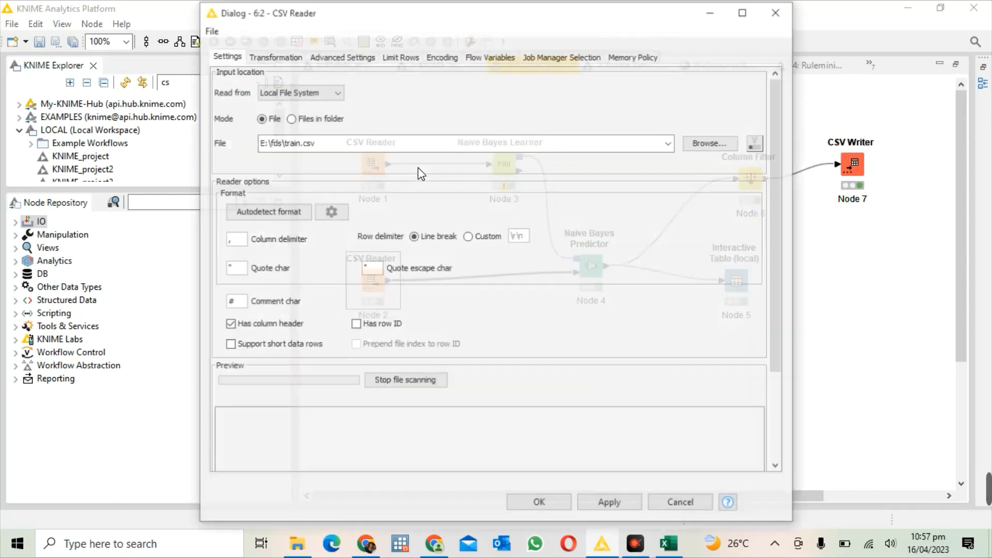
click(695, 144)
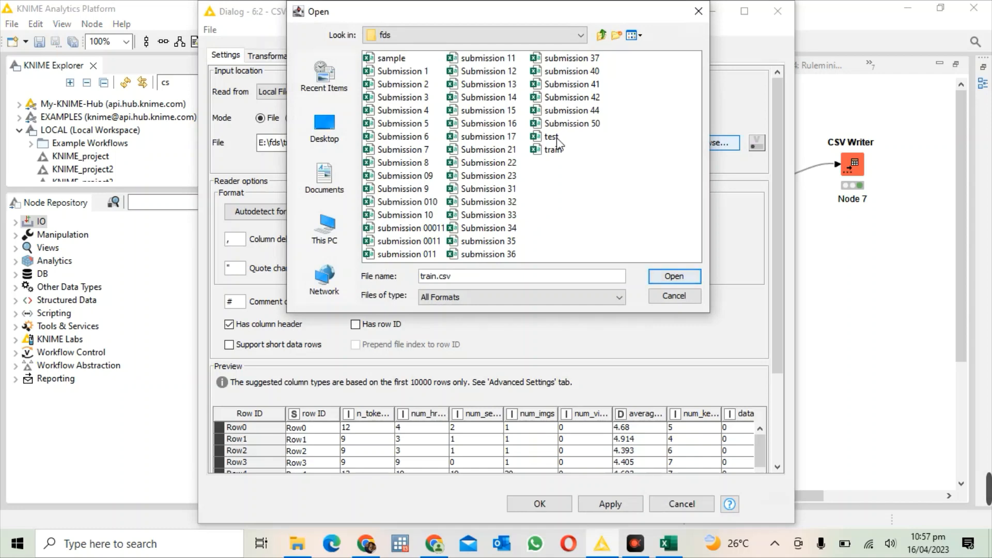
click(557, 137)
click(661, 279)
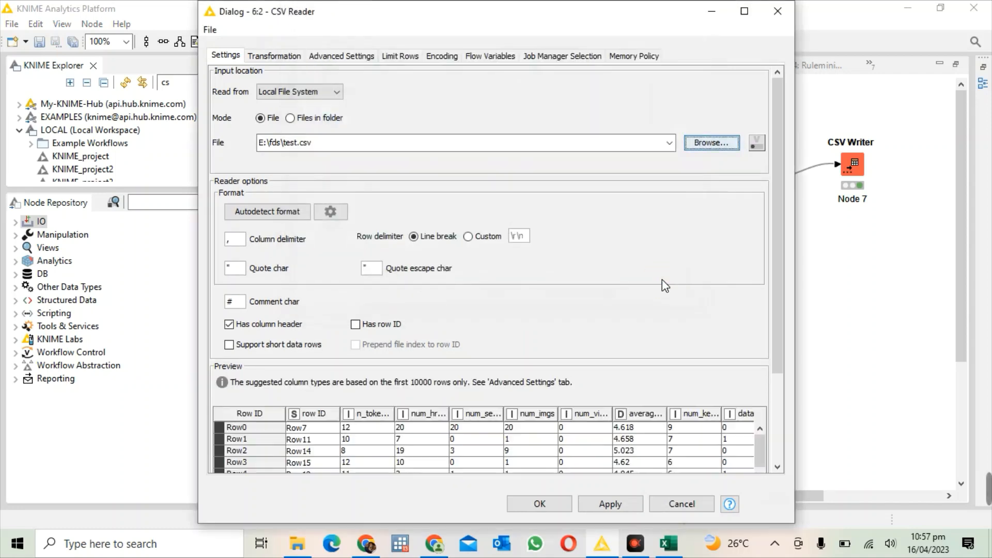
Step: Review the test.csv preview through its last column and apply the new settings, accepting the reset of connected nodes
drag(780, 357, 768, 467)
drag(406, 462, 742, 457)
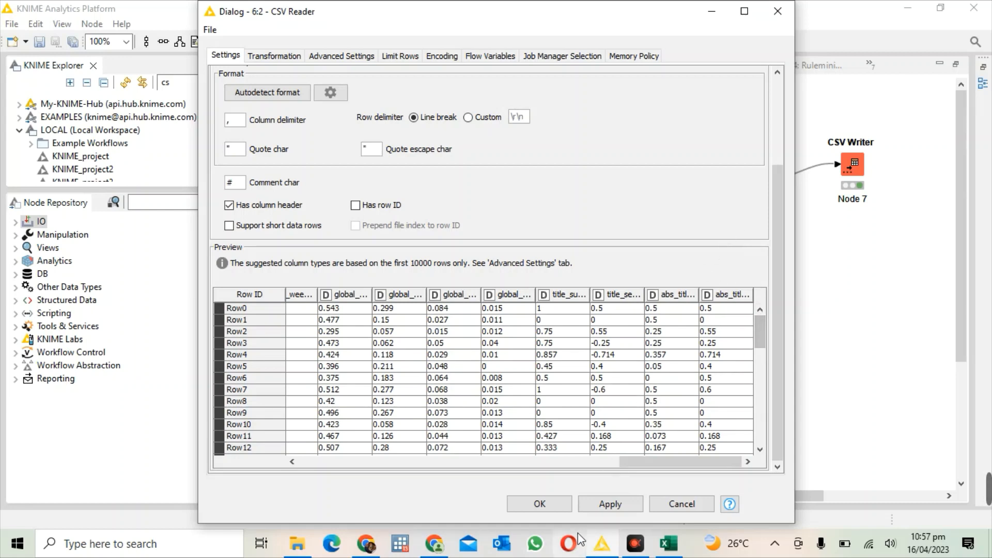
click(607, 505)
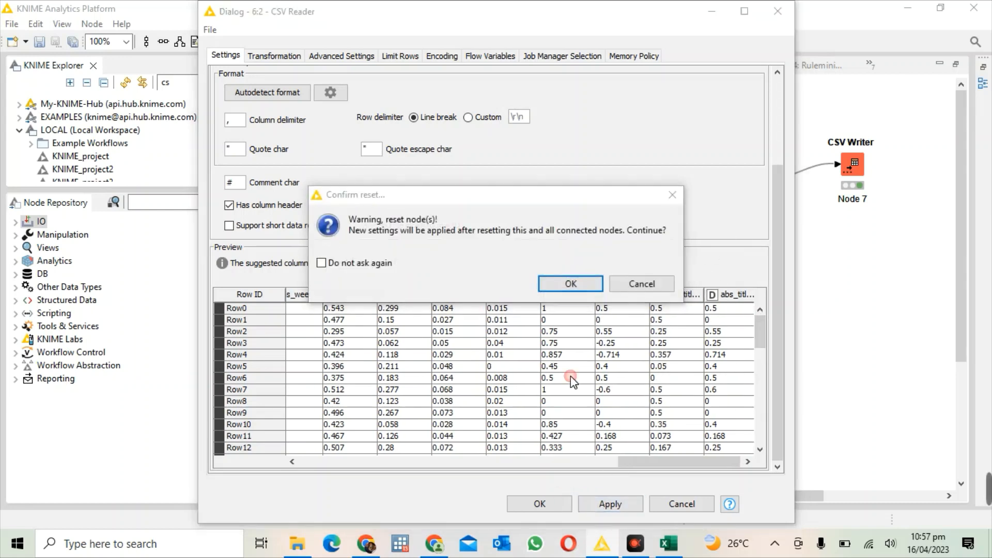
click(571, 284)
click(541, 505)
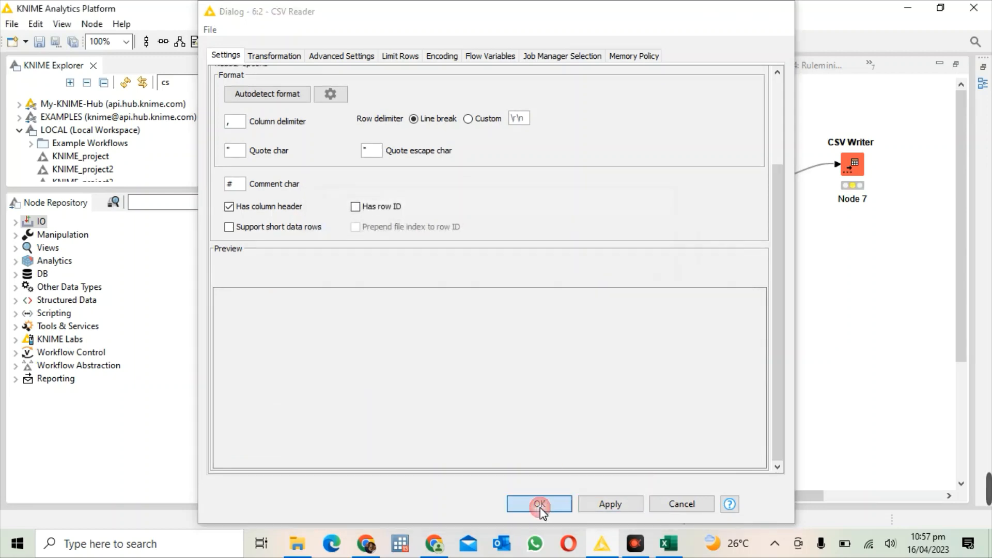
Step: Execute CSV Reader Node 2 to load the test data for the Naive Bayes Predictor
right_click(370, 269)
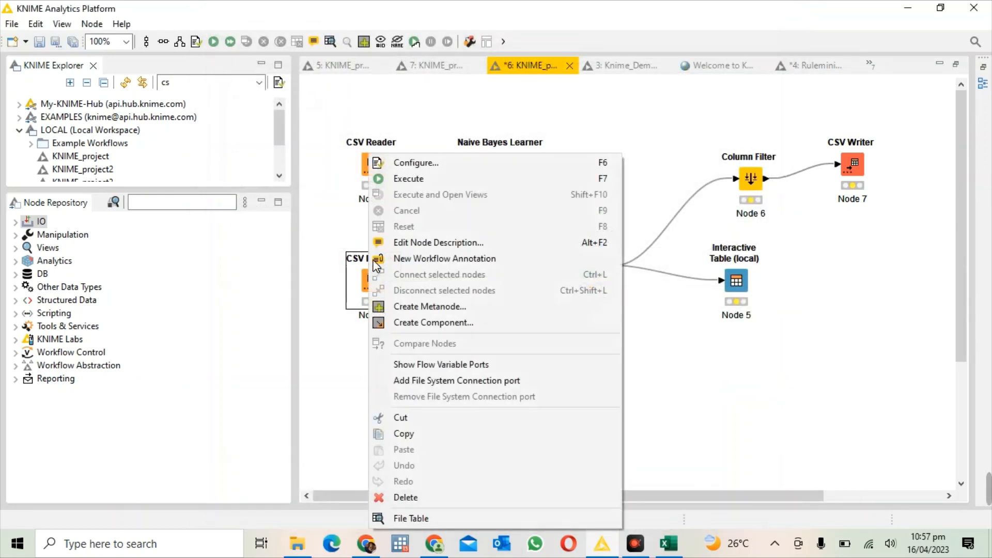
click(429, 182)
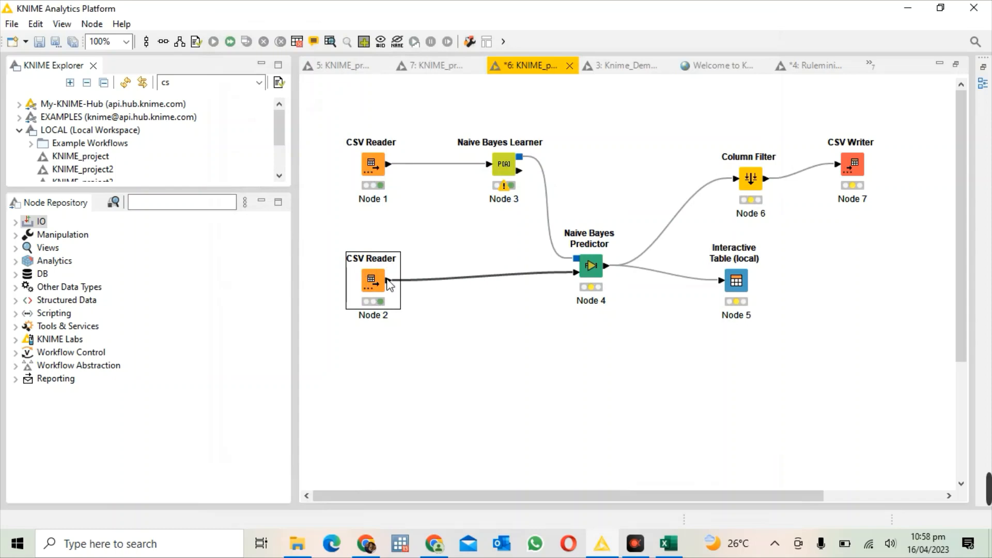
click(362, 165)
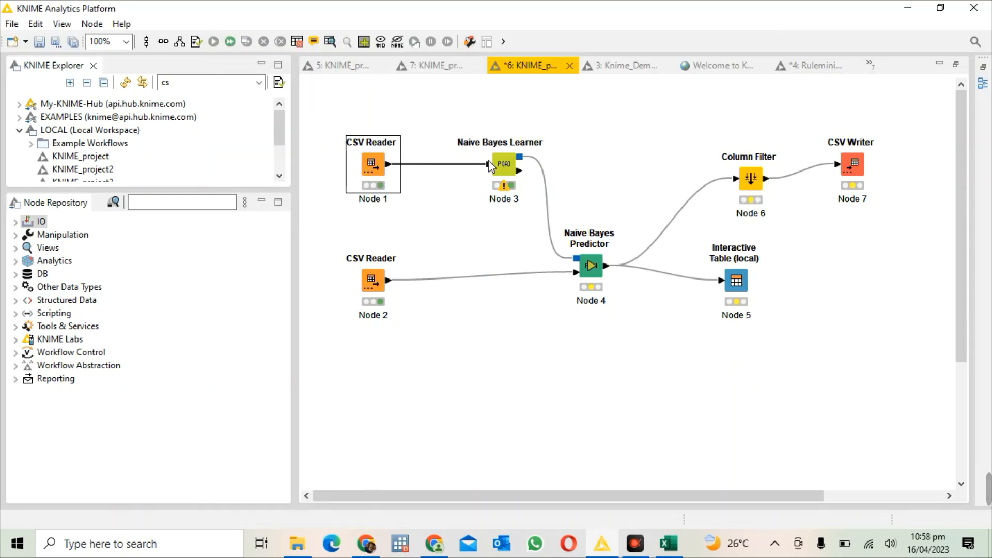
Step: Set the prediction column name of the Naive Bayes Predictor to Prediction and execute the node
click(372, 282)
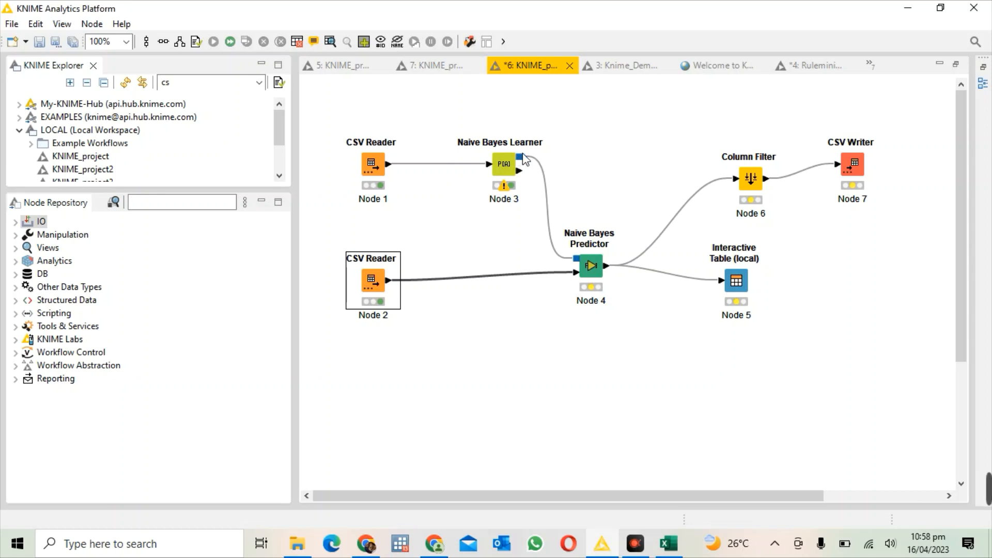
drag(520, 156, 585, 261)
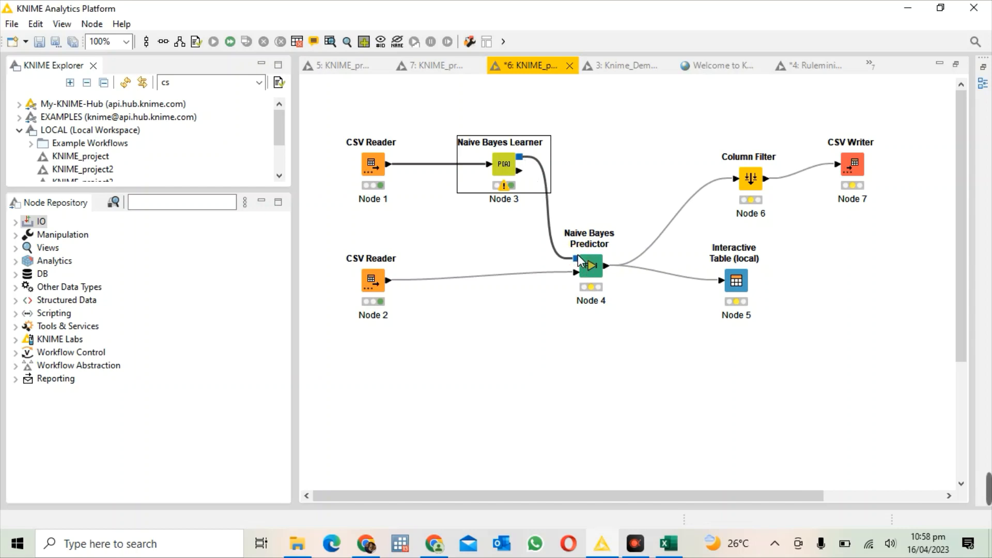
right_click(584, 259)
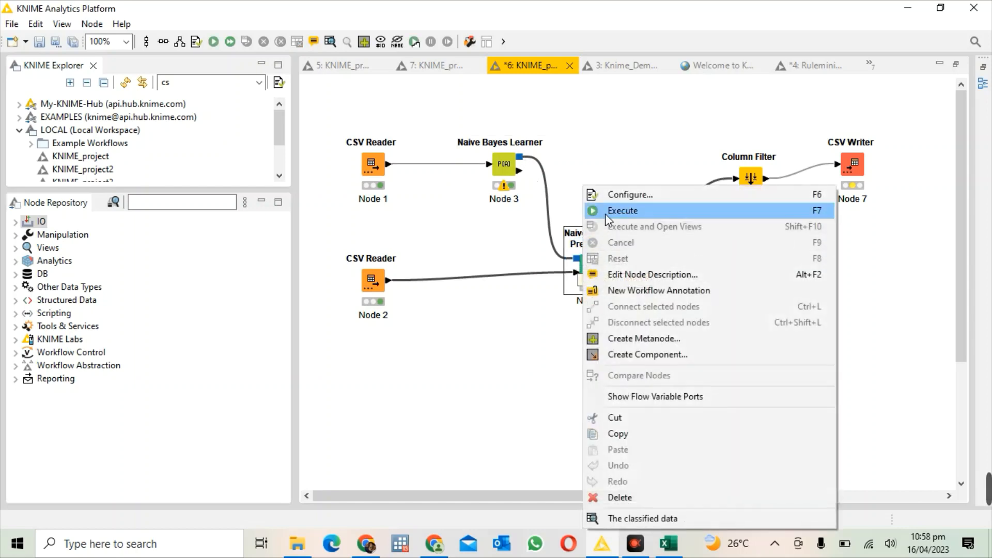
click(609, 199)
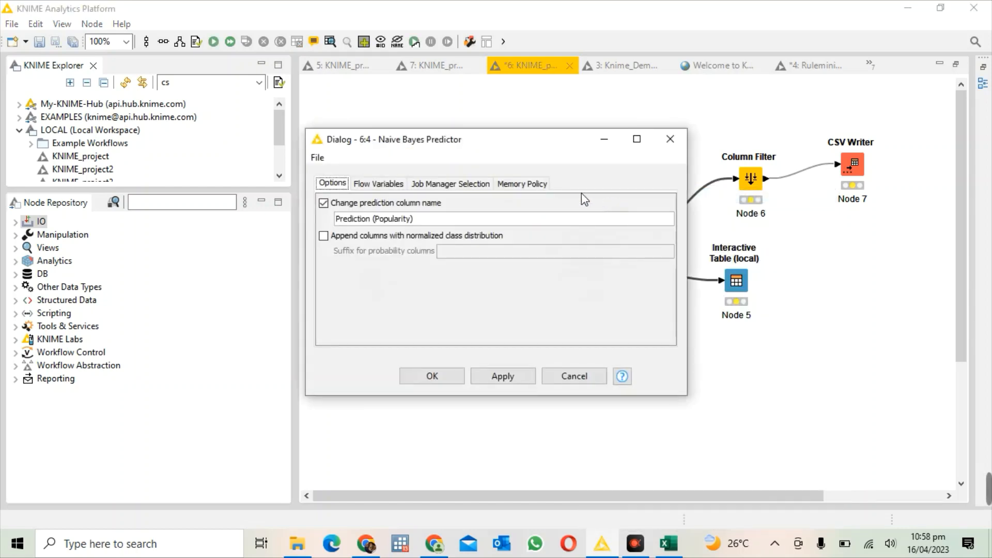
click(485, 224)
key(BackSpace)
key(BackSpace)
key(BackSpace)
key(BackSpace)
key(BackSpace)
key(BackSpace)
key(BackSpace)
key(BackSpace)
key(BackSpace)
key(BackSpace)
key(BackSpace)
key(BackSpace)
key(BackSpace)
key(BackSpace)
key(BackSpace)
key(BackSpace)
key(BackSpace)
key(BackSpace)
key(BackSpace)
key(BackSpace)
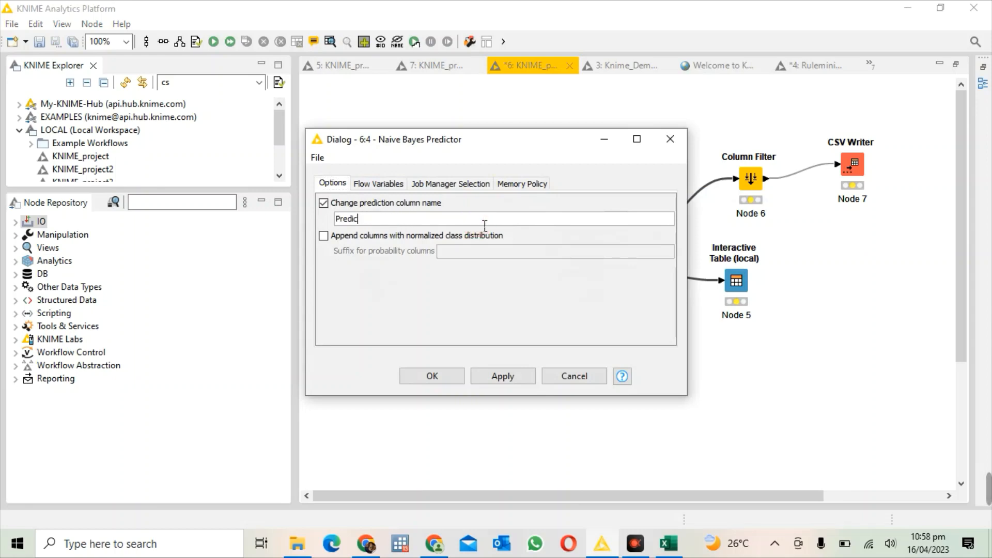
key(BackSpace)
key(BackSpace)
key(BackSpace)
text(Prediction)
click(478, 375)
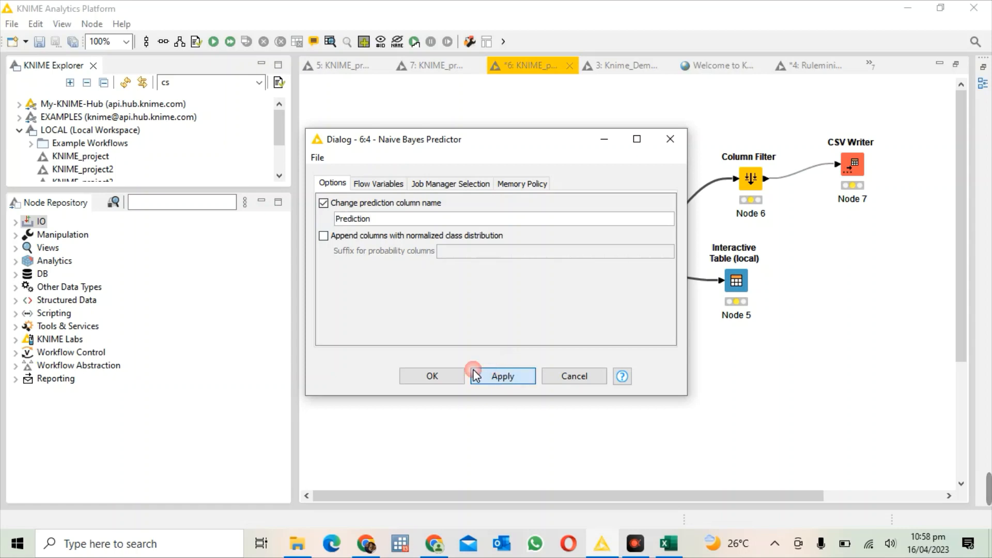
click(435, 376)
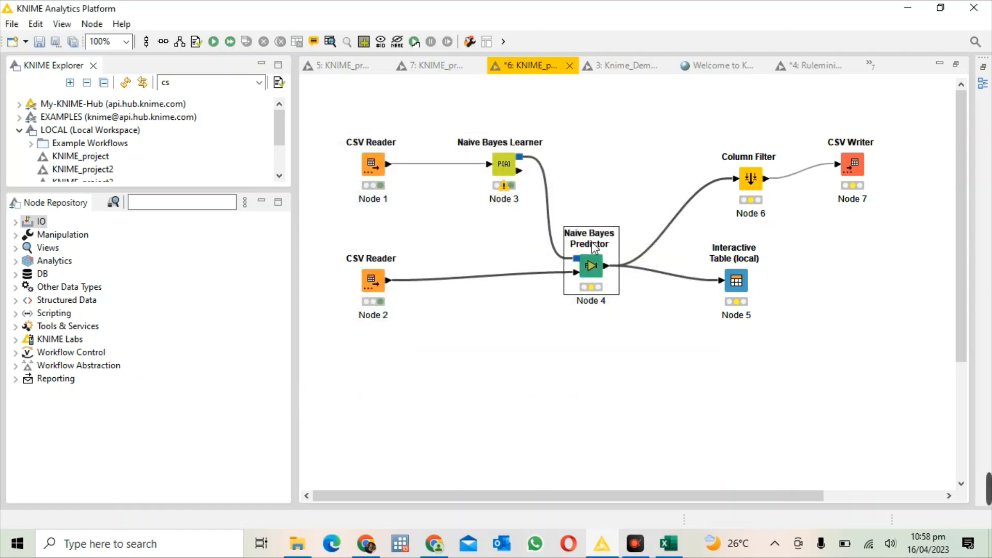
right_click(592, 256)
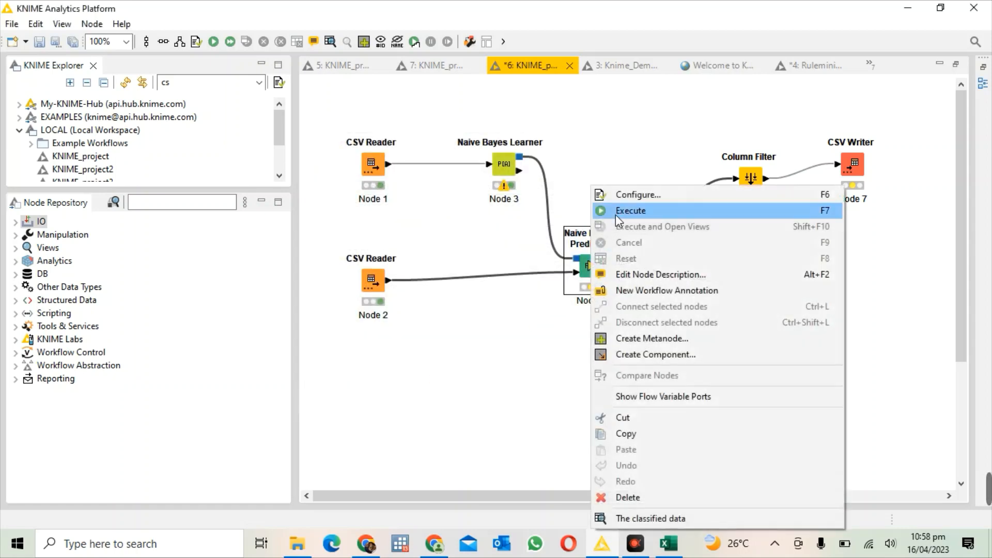
click(615, 215)
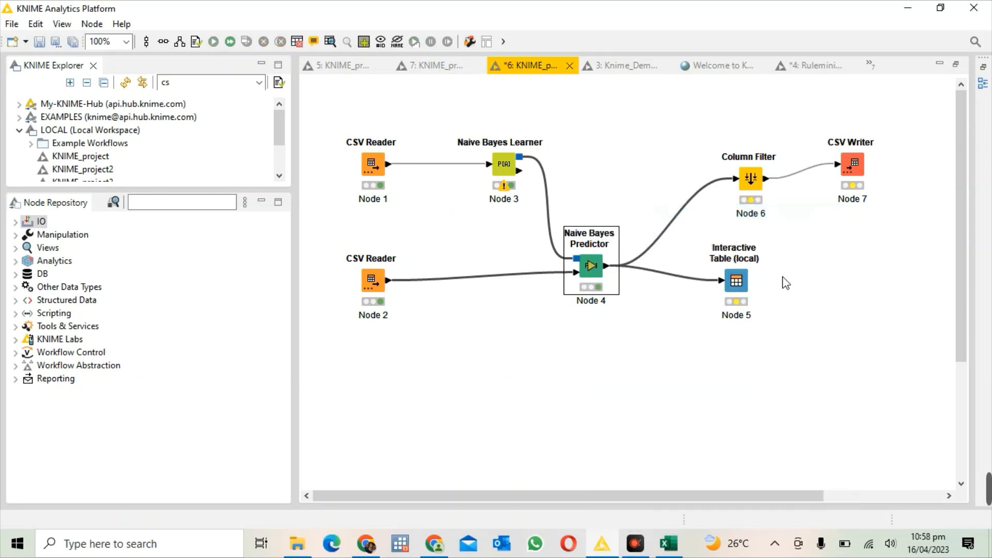
Step: Look at the configuration of the Interactive Table (local) node, then close it without changes
click(749, 274)
click(750, 286)
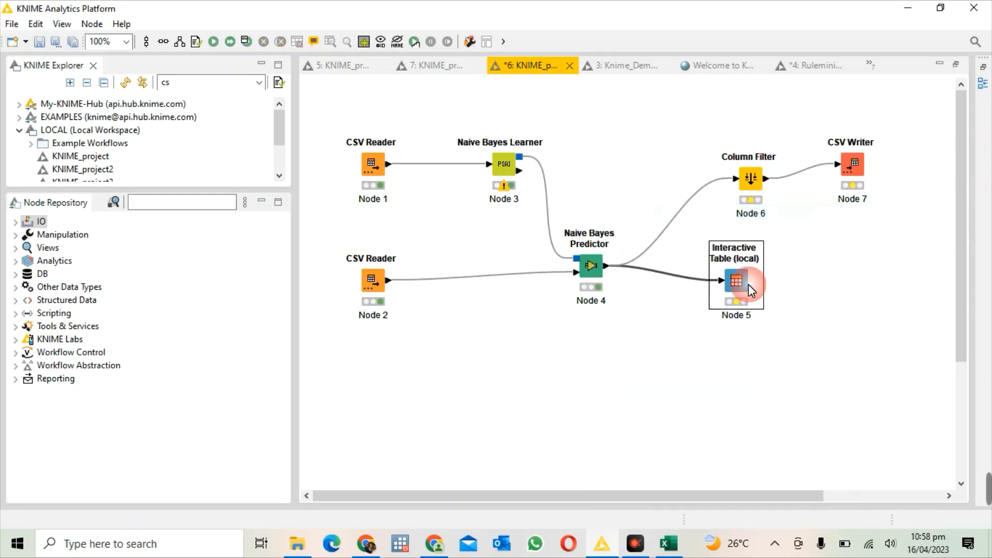
double_click(737, 281)
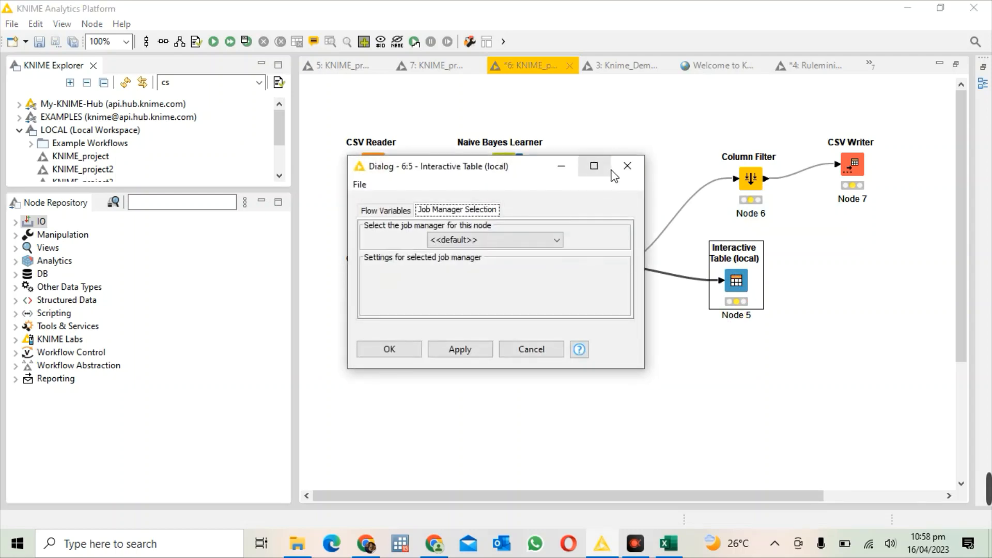
click(626, 166)
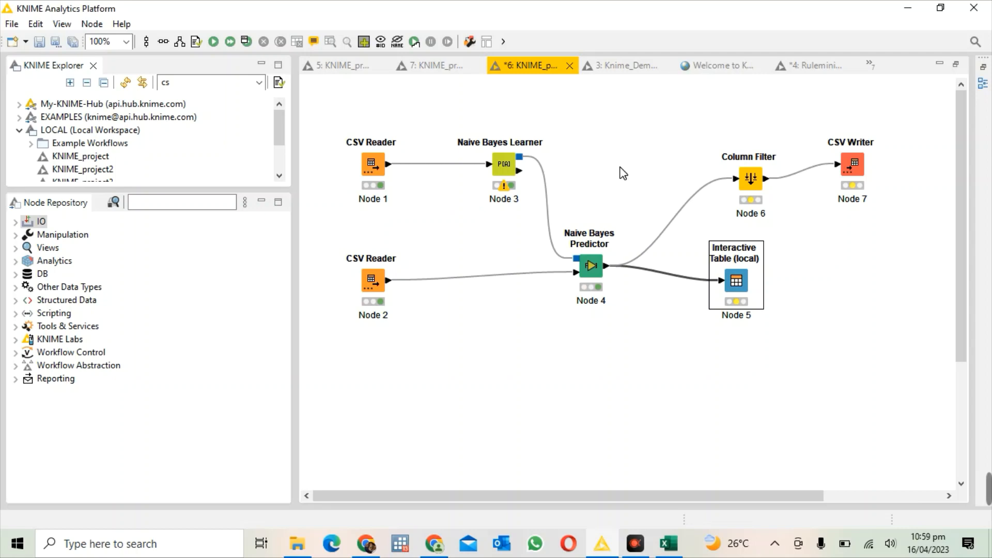
Step: Configure the Column Filter node so that all columns are on the excluded side
right_click(743, 166)
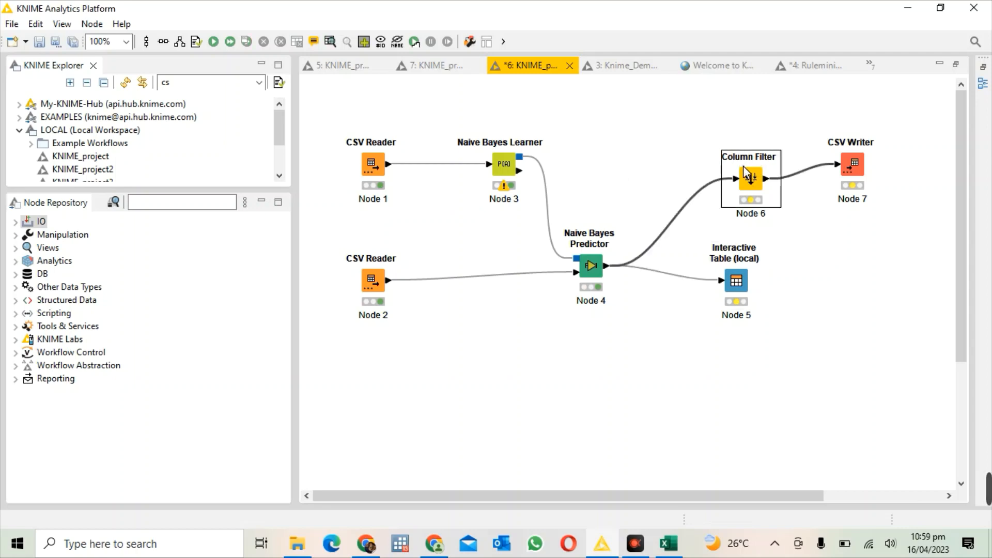
click(760, 176)
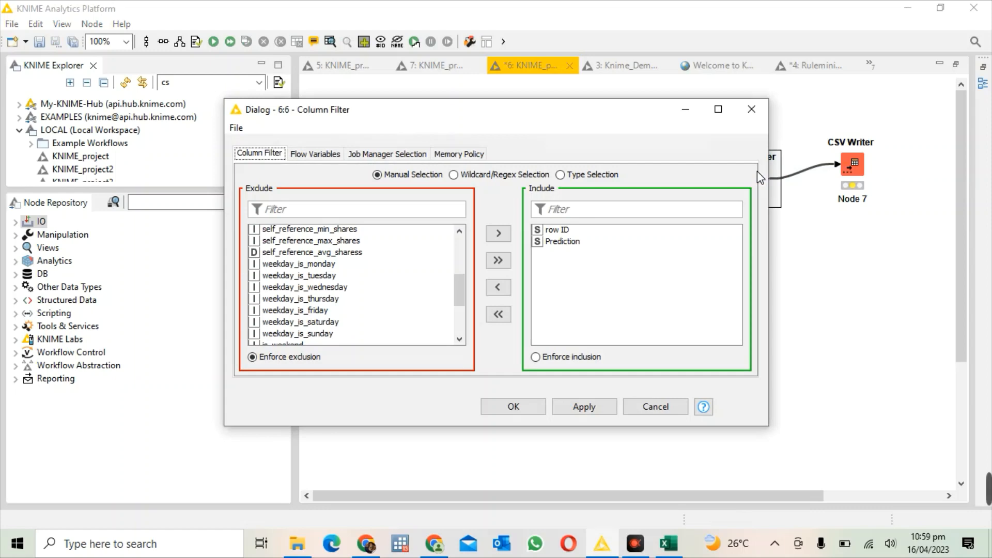
click(498, 261)
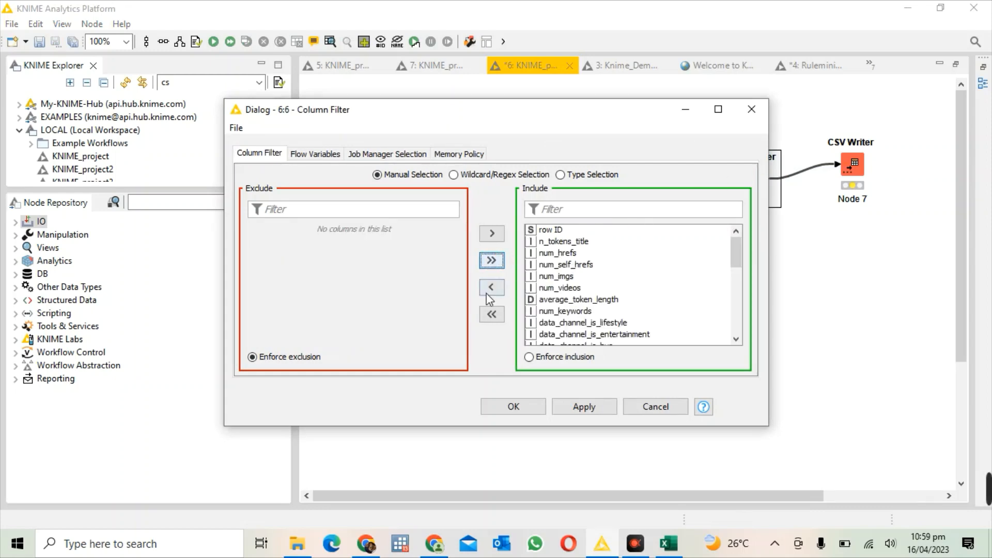
click(491, 314)
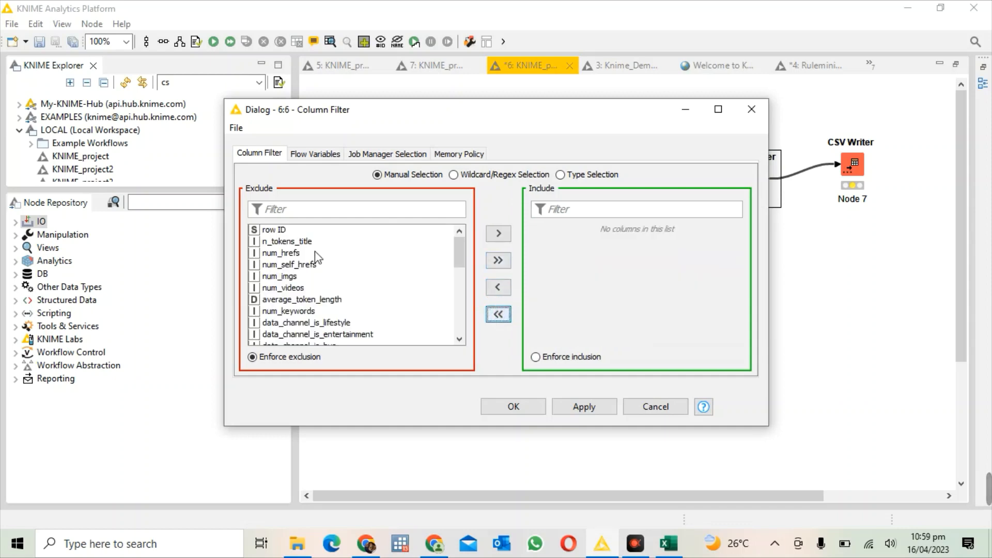
Step: Include only the row ID and Prediction columns in the Column Filter and execute the node
click(294, 230)
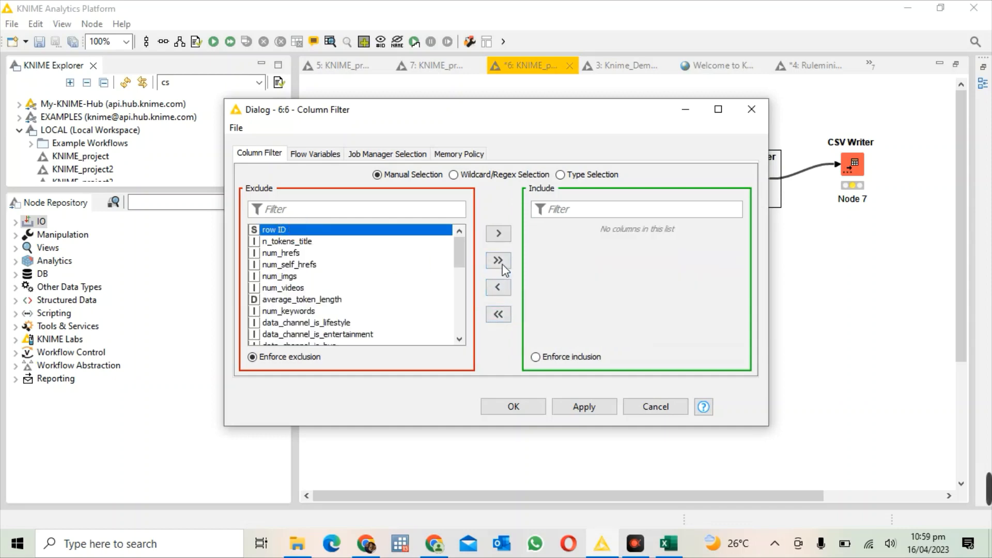
click(497, 235)
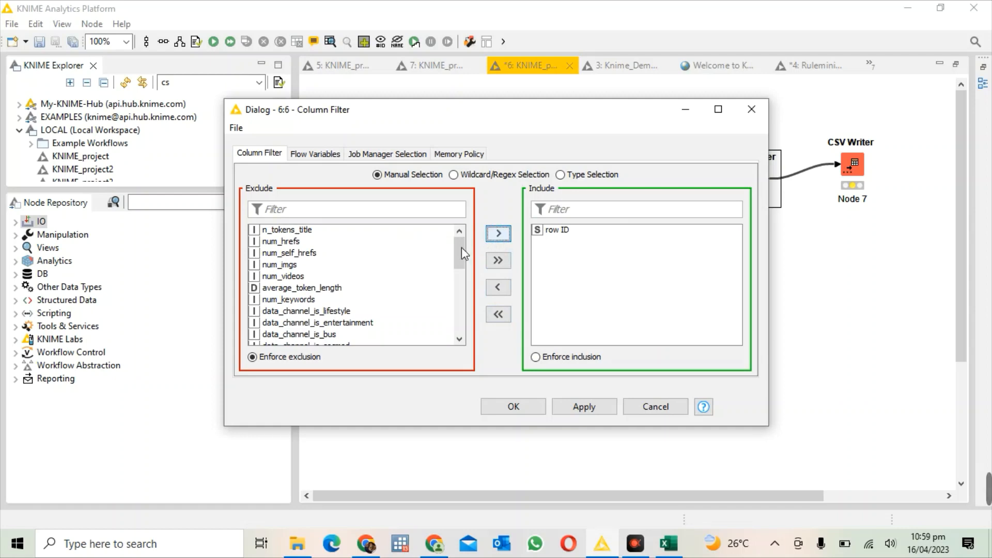
drag(460, 247, 458, 354)
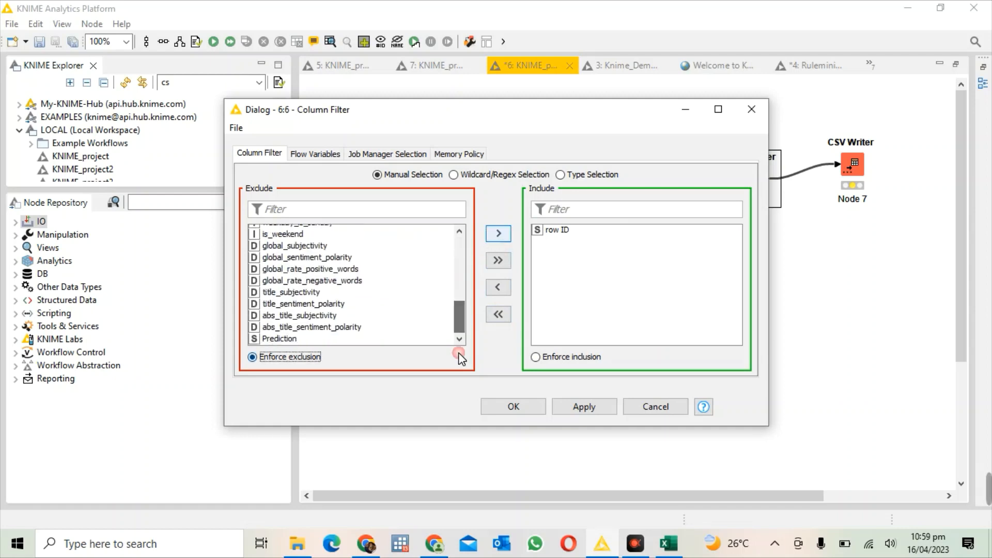
click(337, 339)
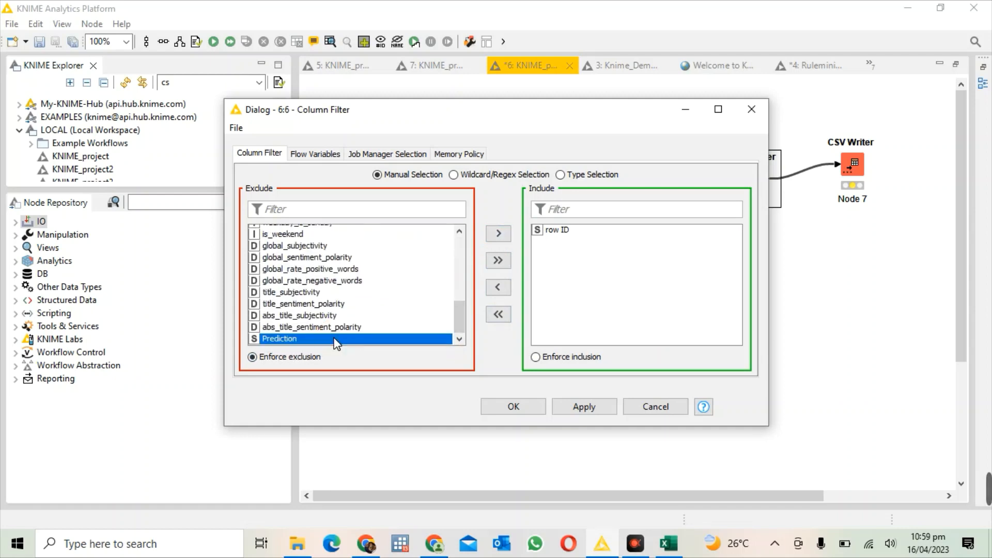
click(499, 235)
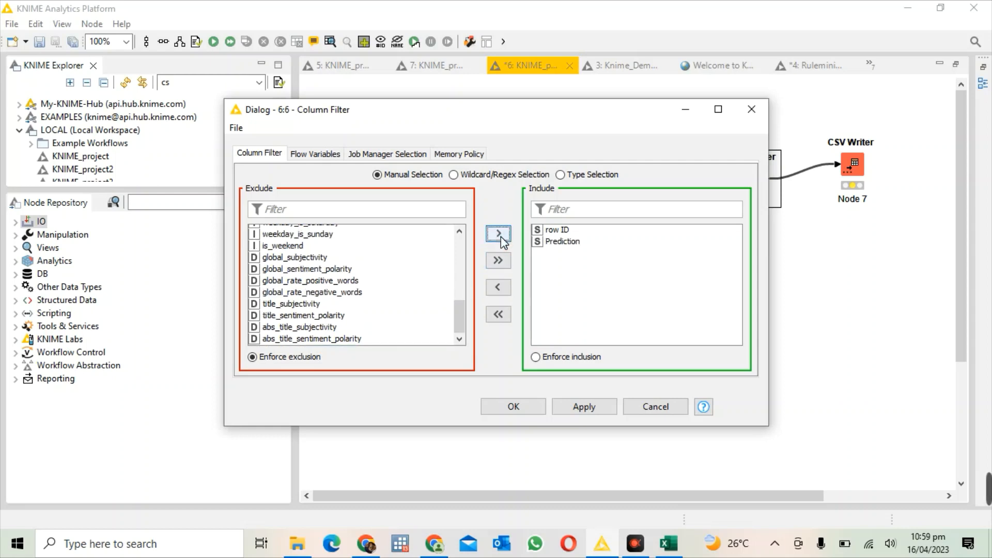
click(574, 406)
click(533, 409)
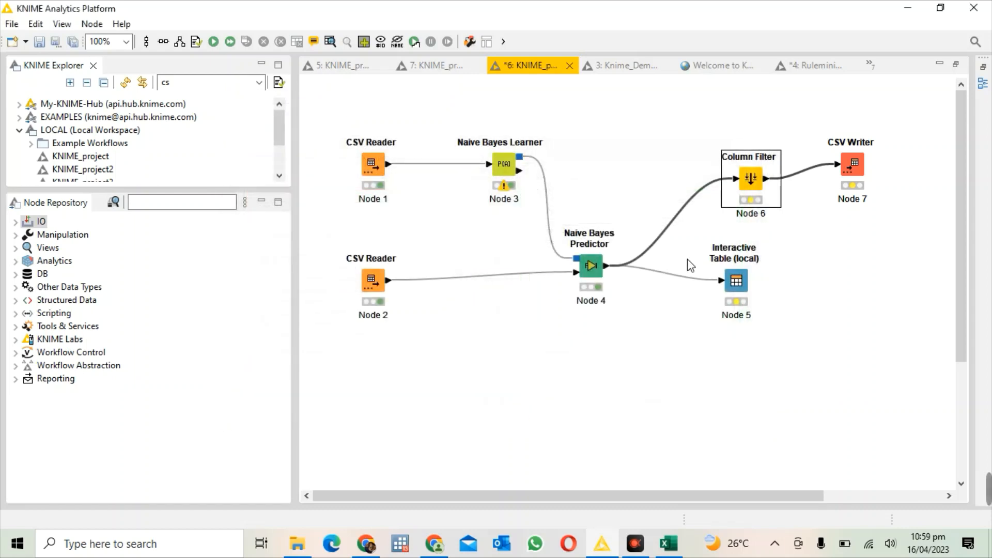
right_click(749, 184)
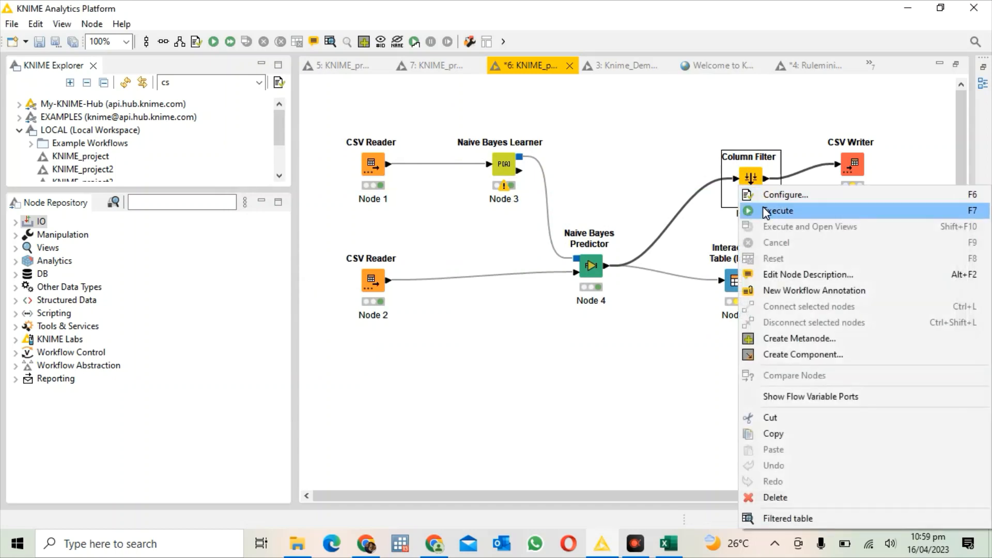
click(764, 210)
Step: Set the CSV Writer's output file to Prediction.csv in the Documents folder and execute the node
right_click(848, 162)
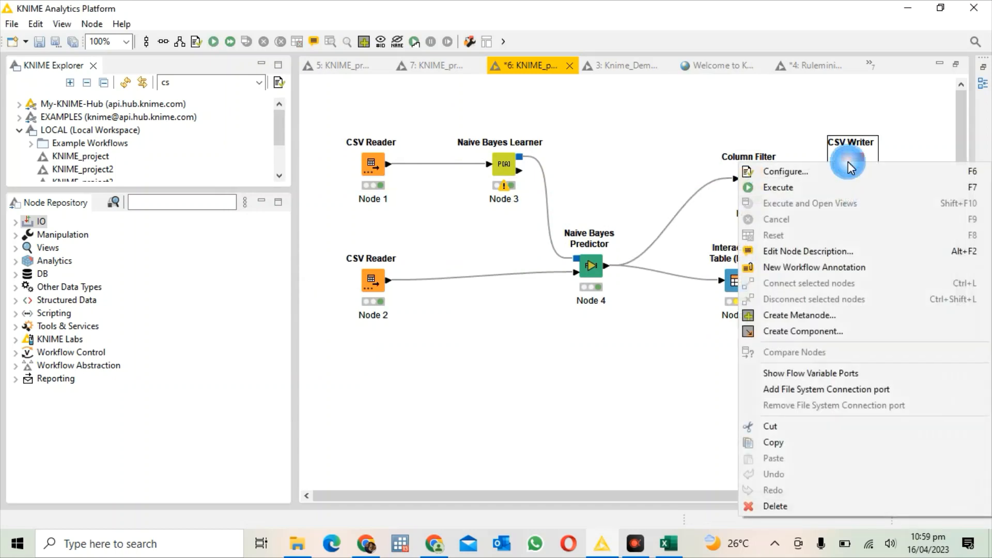
click(851, 172)
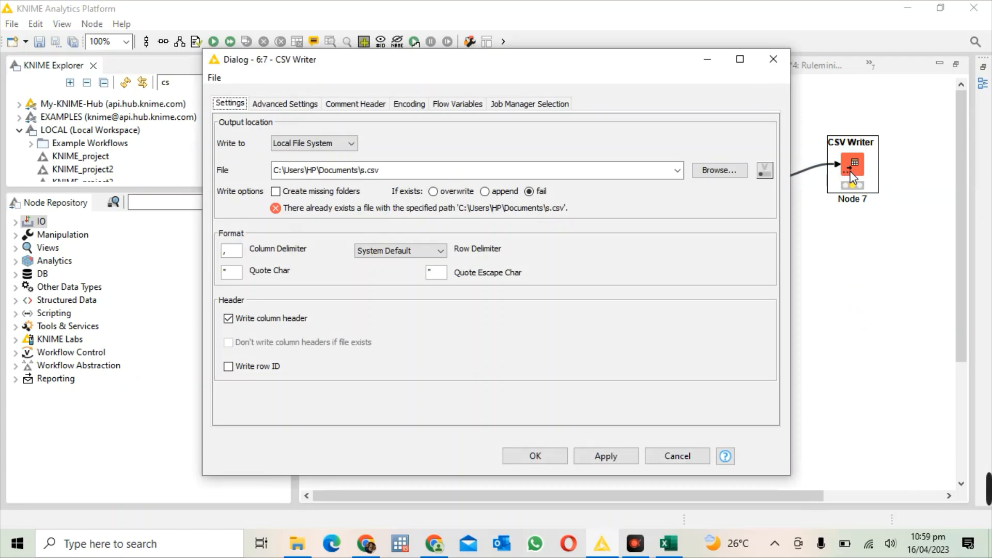
click(699, 175)
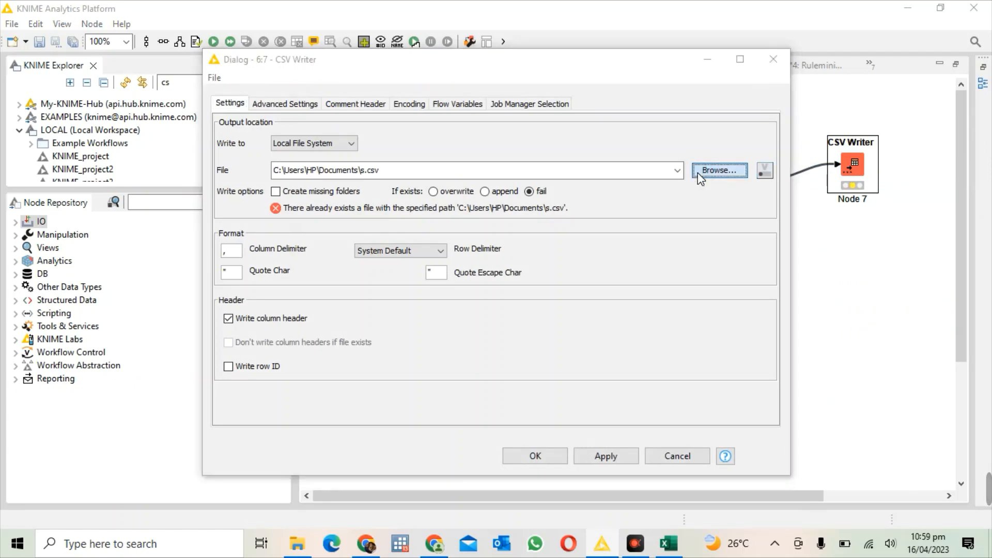
click(355, 194)
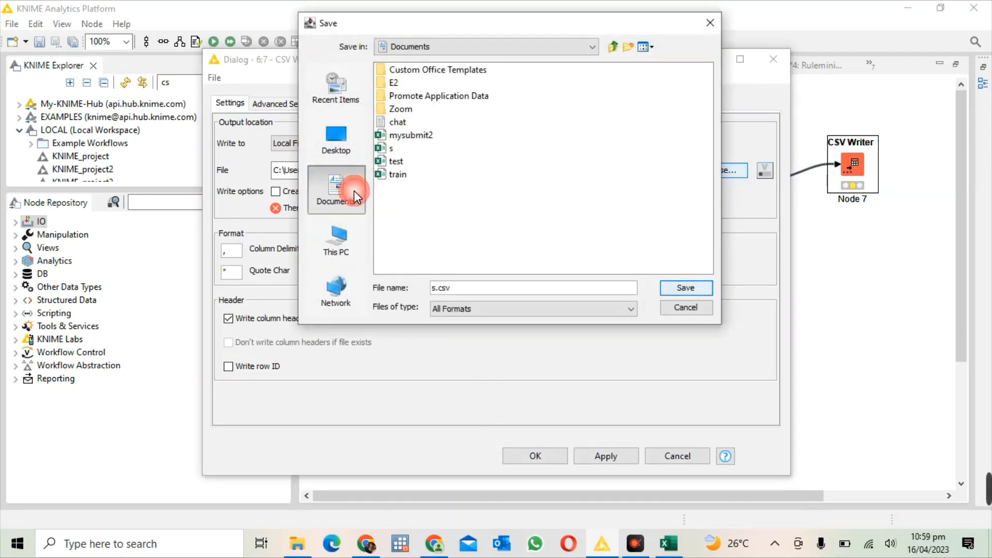
click(516, 290)
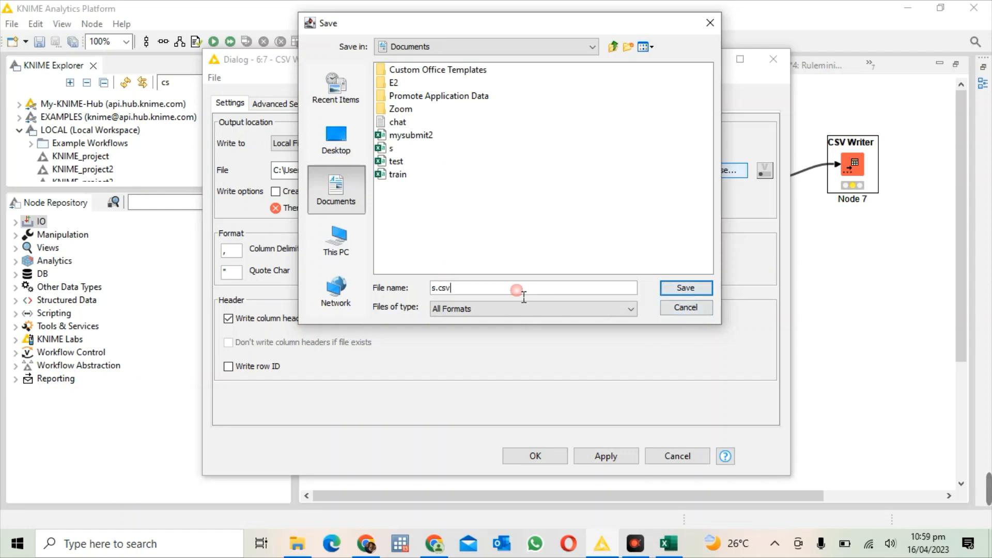
key(BackSpace)
key(BackSpace)
key(BackSpace)
key(BackSpace)
key(BackSpace)
text(Prediction)
click(668, 287)
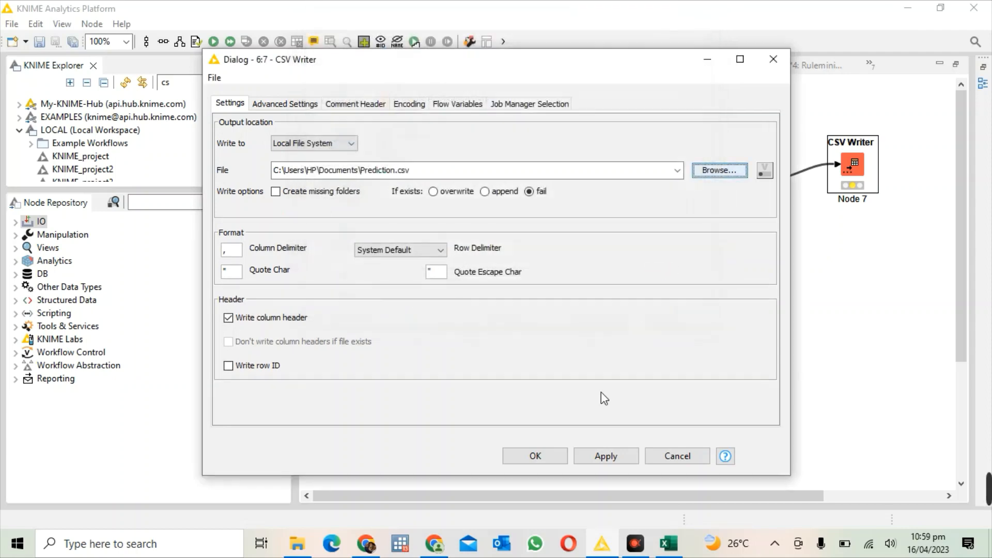
click(595, 457)
click(535, 455)
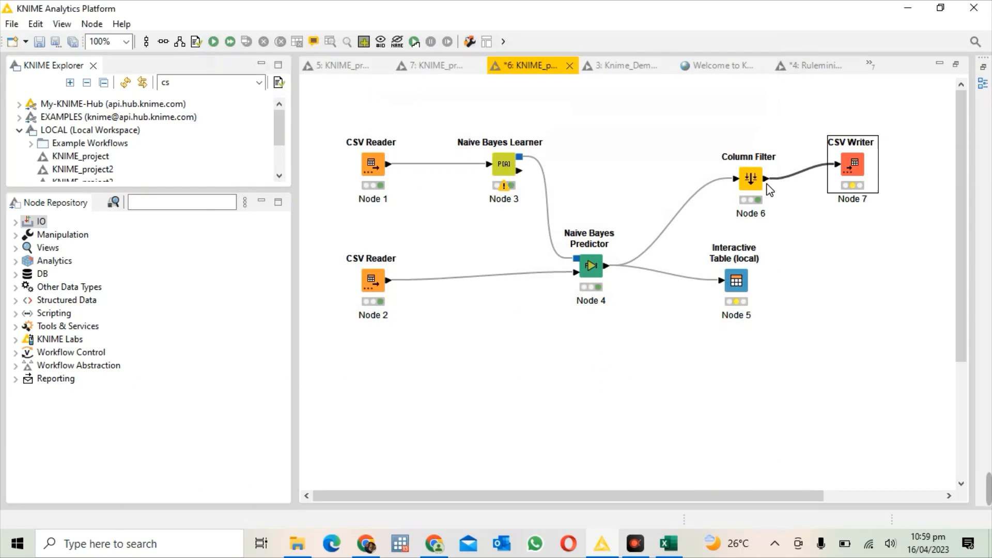
right_click(845, 148)
click(846, 173)
Step: Switch to File Explorer and open the Prediction file from the Documents folder in Excel
click(297, 543)
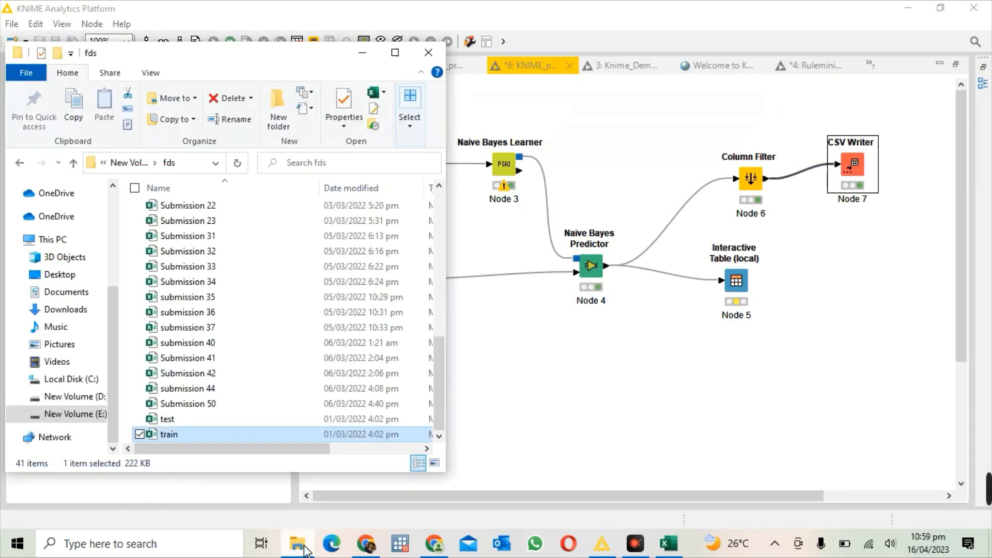
click(60, 292)
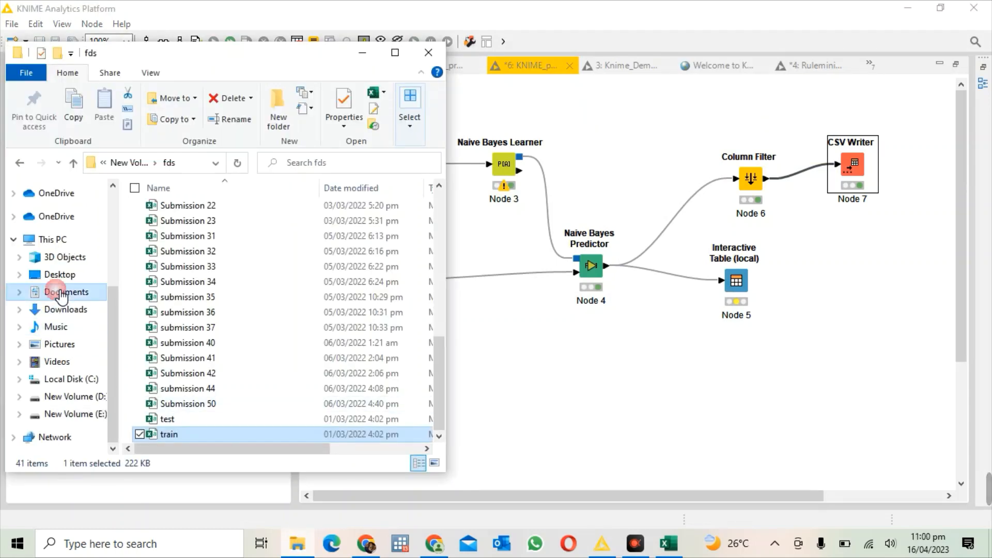
drag(439, 311, 433, 404)
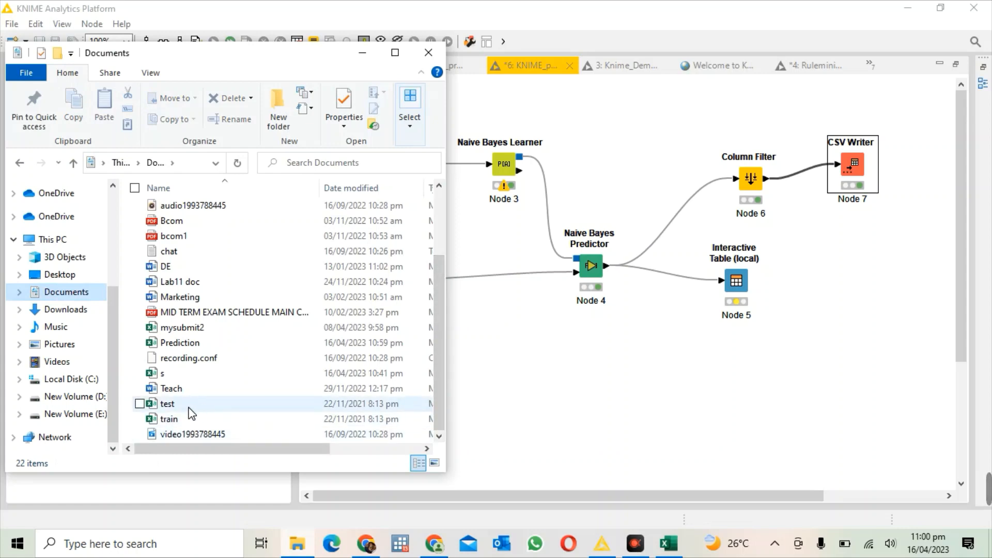
click(190, 345)
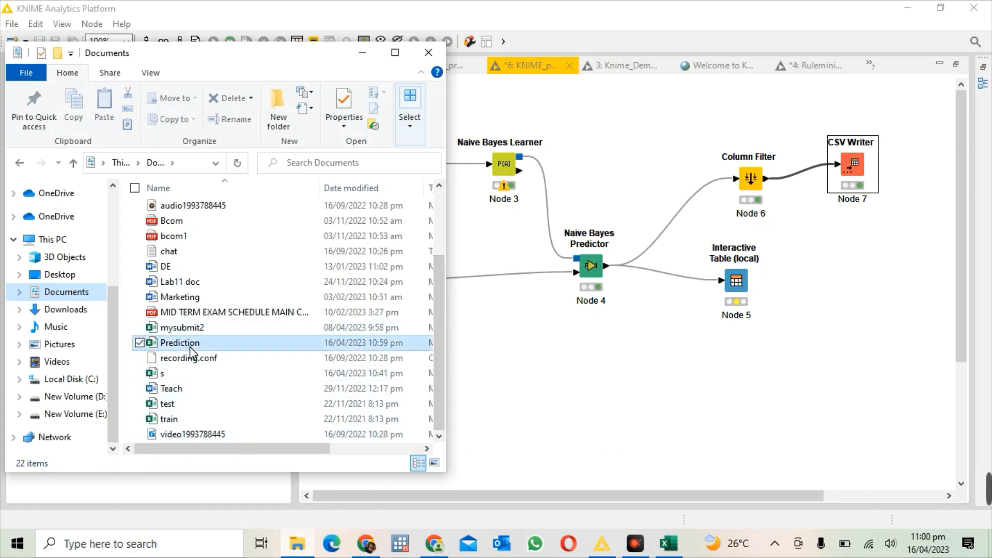
double_click(190, 346)
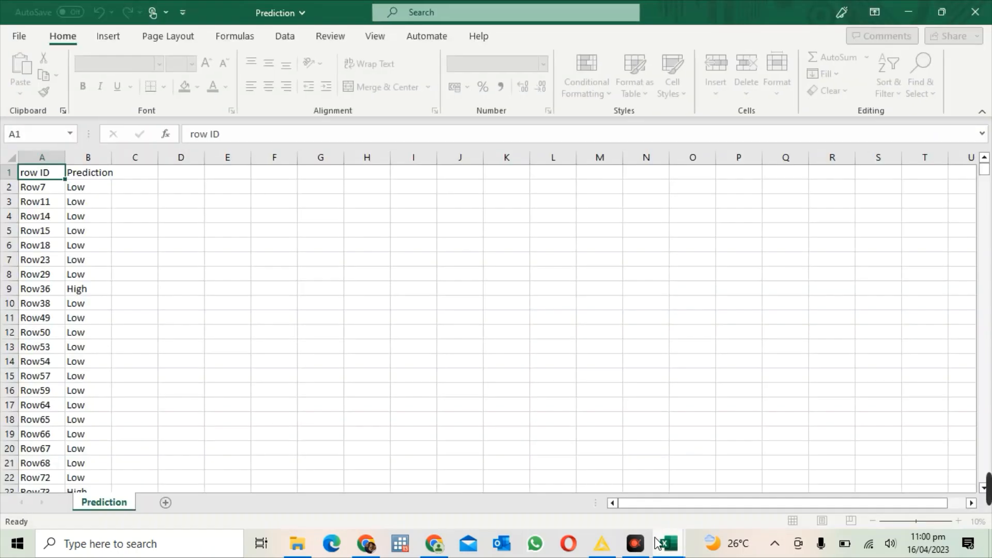
mouse_move(657, 543)
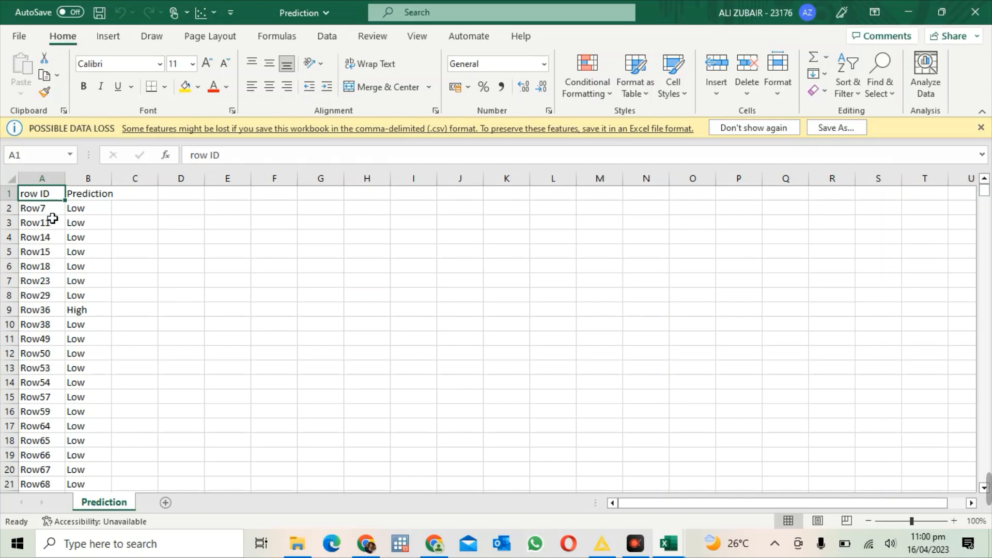
Step: Review the row ID and Prediction columns of the exported file, then return to the KNIME workflow
click(96, 199)
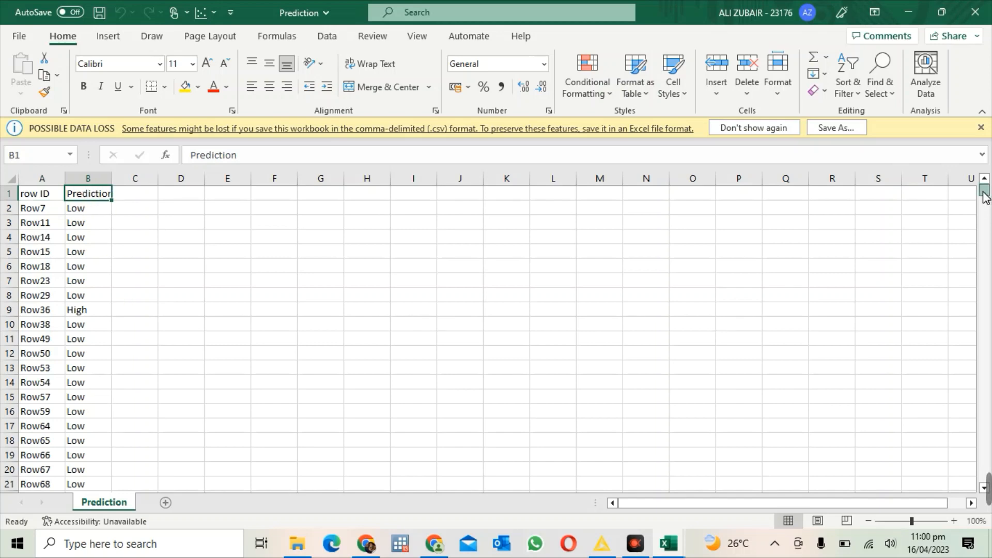
mouse_move(985, 191)
mouse_down()
mouse_move(960, 424)
mouse_move(984, 471)
mouse_move(985, 192)
mouse_up()
click(609, 545)
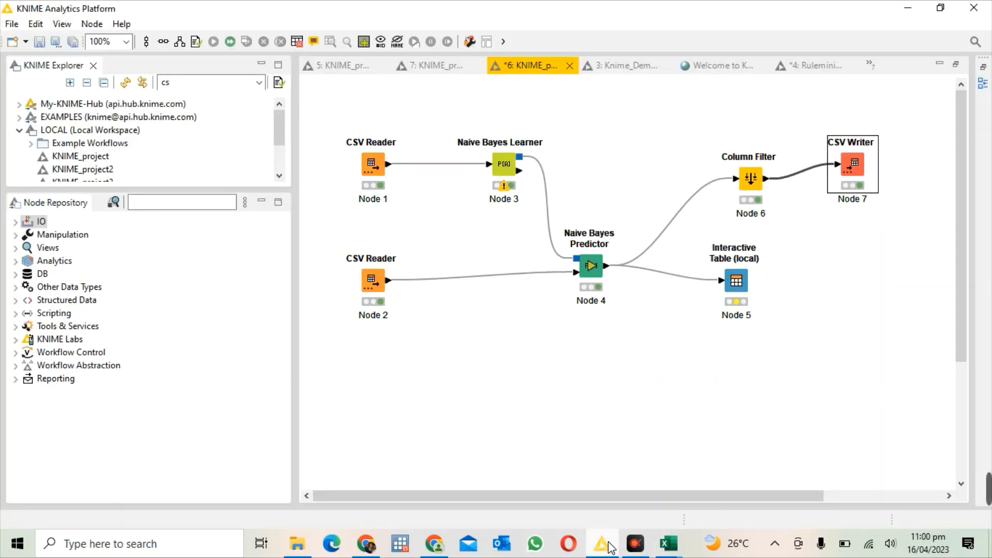